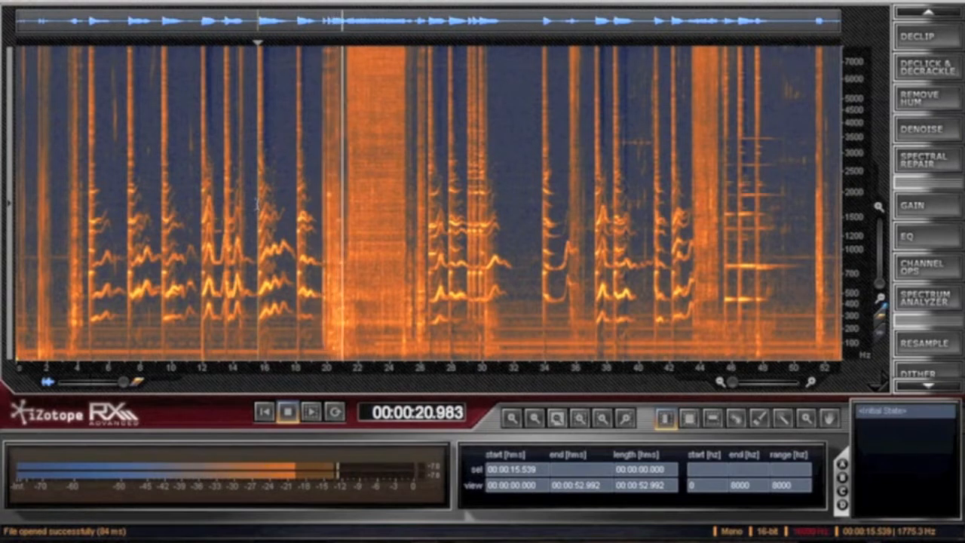
- Listen closely to the passage between about 15.6 and 19.7 s, including playback from about 17.2 s
{"action": "key", "text": "space"}
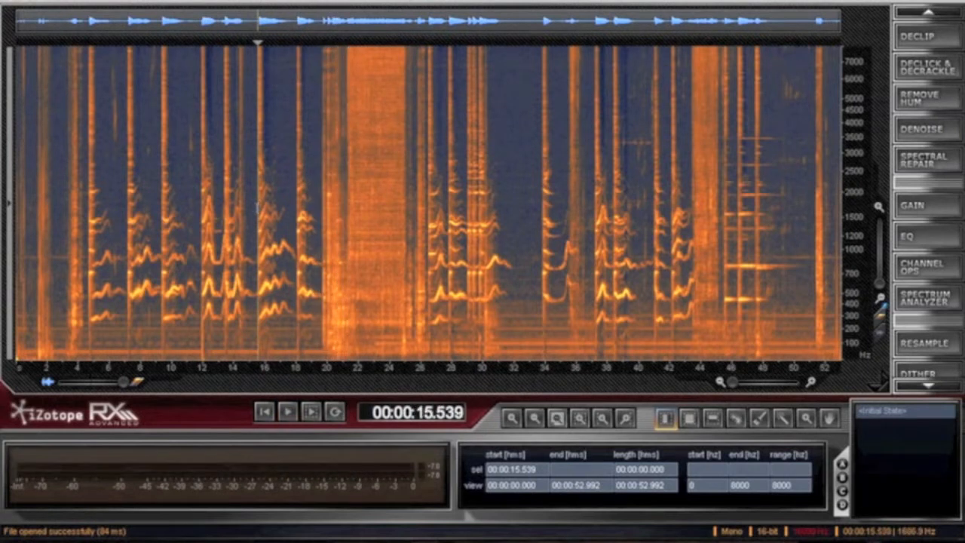
{"action": "left_click_drag", "start_coordinate": [260, 212], "coordinate": [323, 215]}
{"action": "key", "text": "space"}
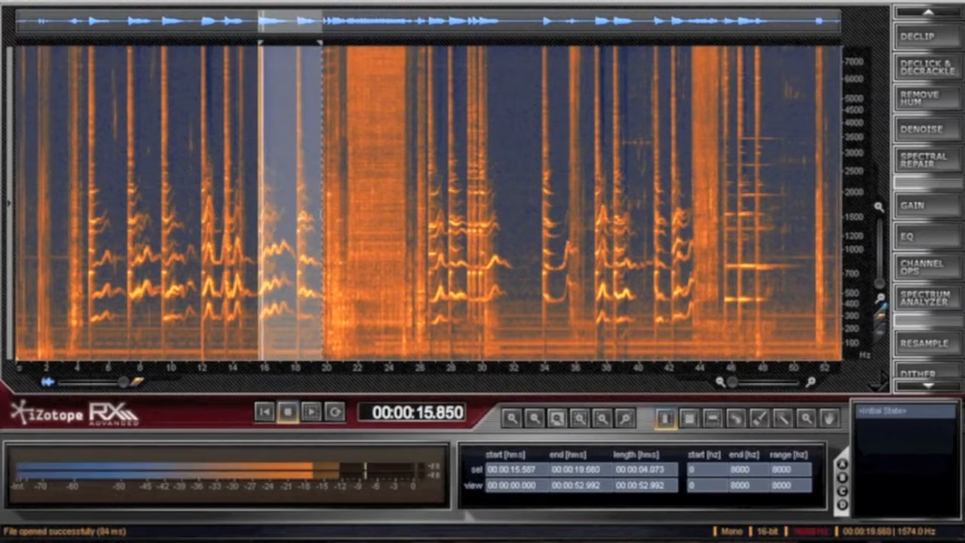
{"action": "left_click_drag", "start_coordinate": [731, 382], "coordinate": [742, 384]}
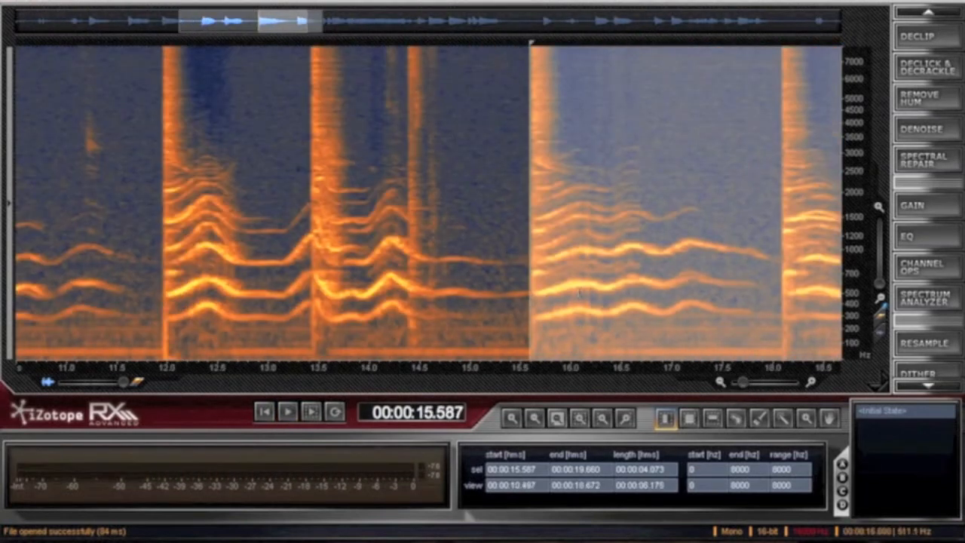
{"action": "left_click_drag", "start_coordinate": [296, 19], "coordinate": [322, 30]}
{"action": "key", "text": "space"}
{"action": "left_click", "coordinate": [442, 153]}
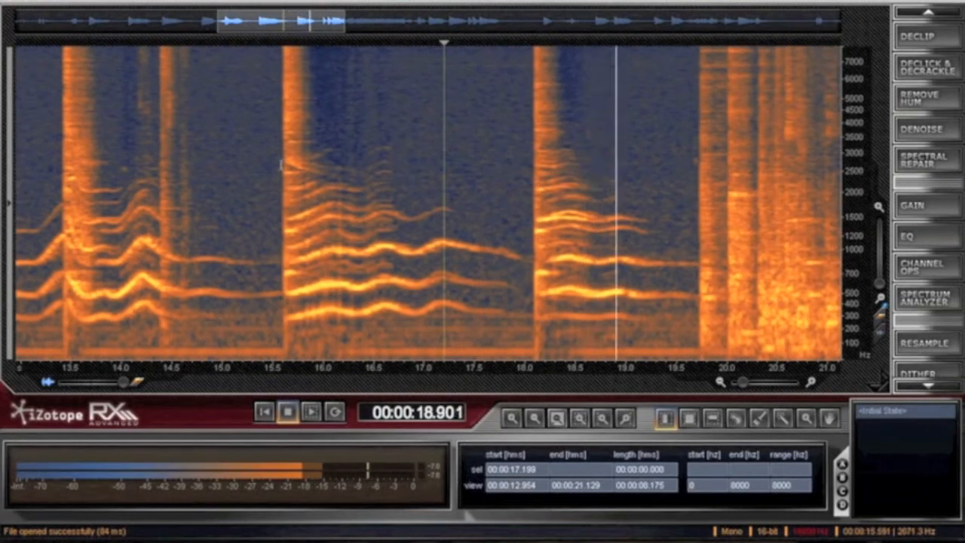
{"action": "key", "text": "space"}
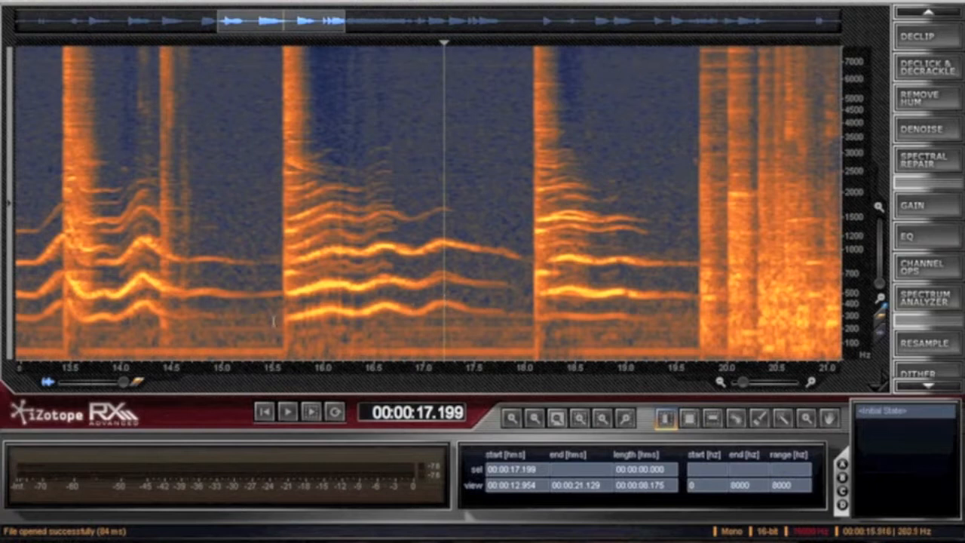
- Select the passage from about 15.6 to 19.7 s and set Remove Hum to Free frequency, linear-phase filters and 1 harmonic
{"action": "left_click_drag", "start_coordinate": [281, 209], "coordinate": [698, 219]}
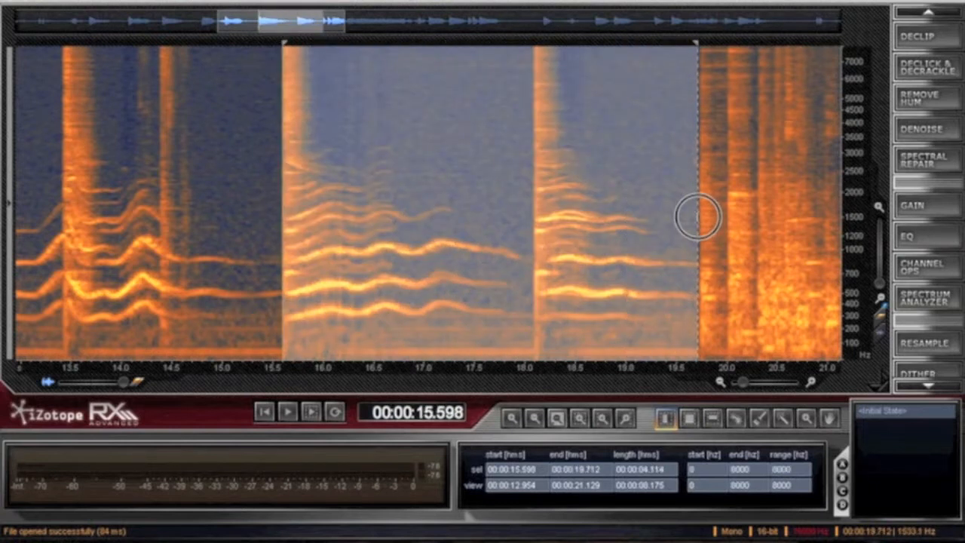
{"action": "left_click", "coordinate": [921, 98]}
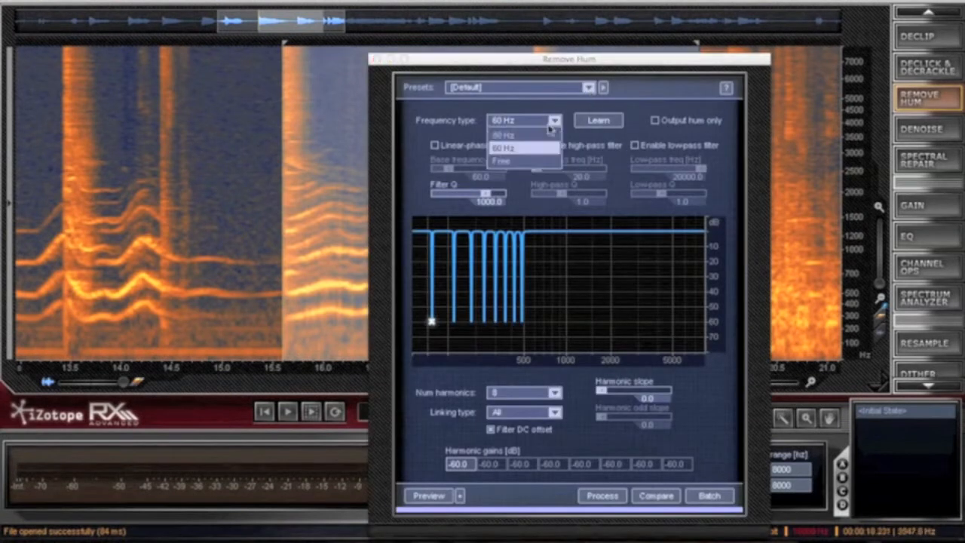
{"action": "left_click", "coordinate": [549, 126]}
{"action": "left_click", "coordinate": [457, 145]}
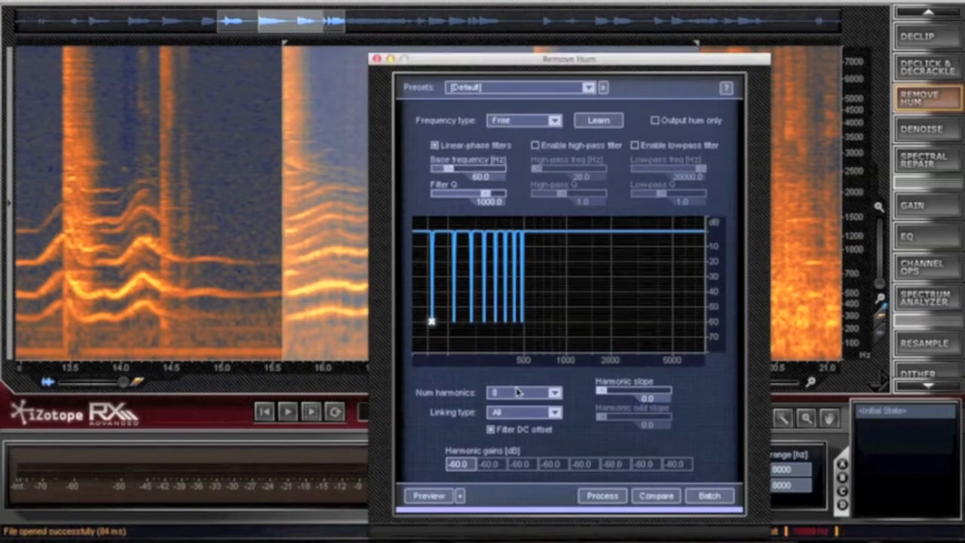
{"action": "left_click", "coordinate": [517, 391]}
{"action": "left_click", "coordinate": [517, 403]}
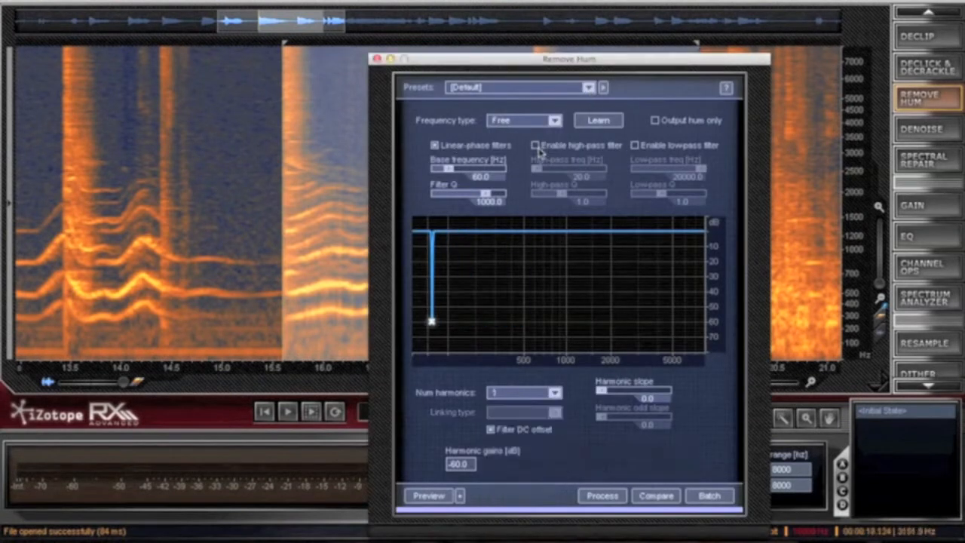
- Enable the hum removal's high-pass filter at 219.7 Hz with a Q of 3.1 and preview it
{"action": "left_click", "coordinate": [535, 145]}
{"action": "left_click_drag", "start_coordinate": [540, 168], "coordinate": [563, 170]}
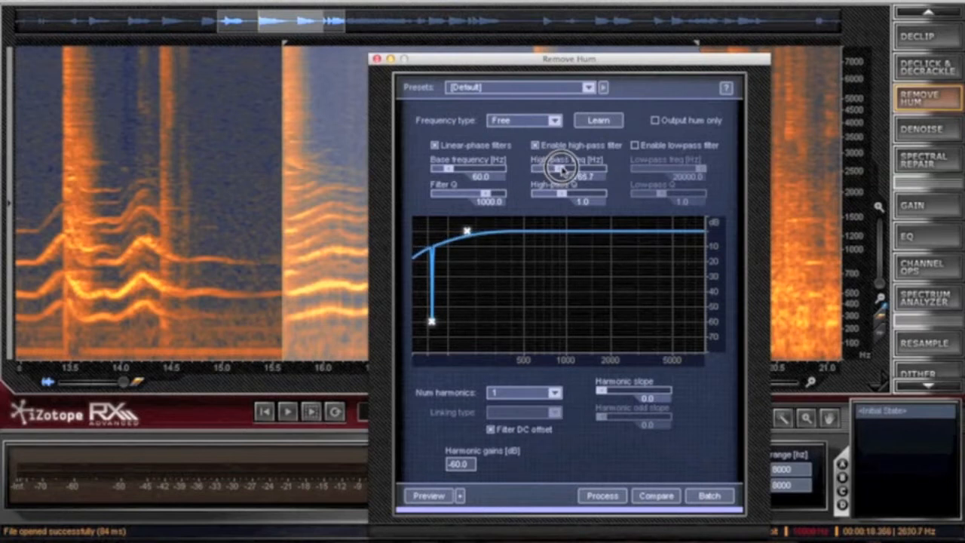
{"action": "mouse_move", "coordinate": [563, 169]}
{"action": "left_mouse_down"}
{"action": "mouse_move", "coordinate": [567, 194]}
{"action": "mouse_move", "coordinate": [579, 195]}
{"action": "left_mouse_up"}
{"action": "left_click", "coordinate": [434, 499]}
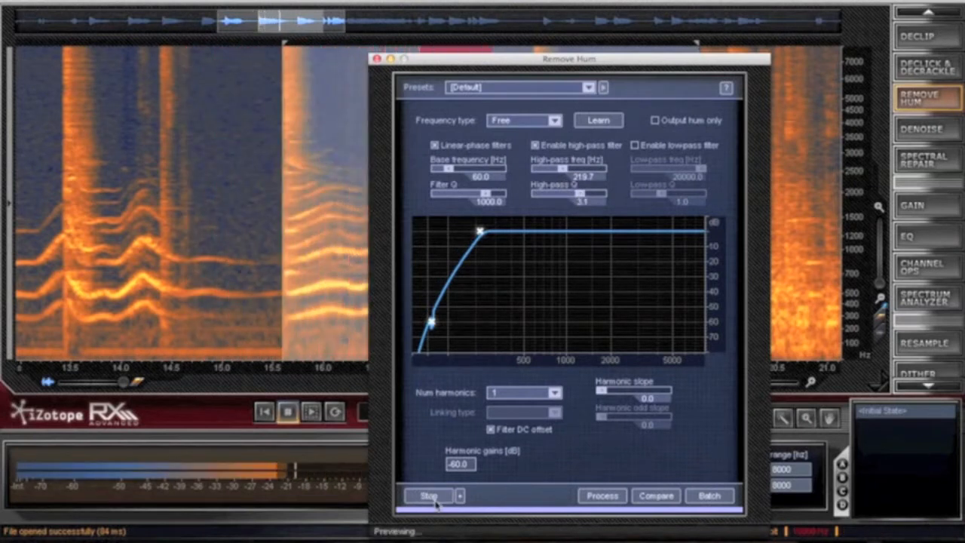
- Process the selection with Remove Hum and close its settings window
{"action": "left_click", "coordinate": [602, 495]}
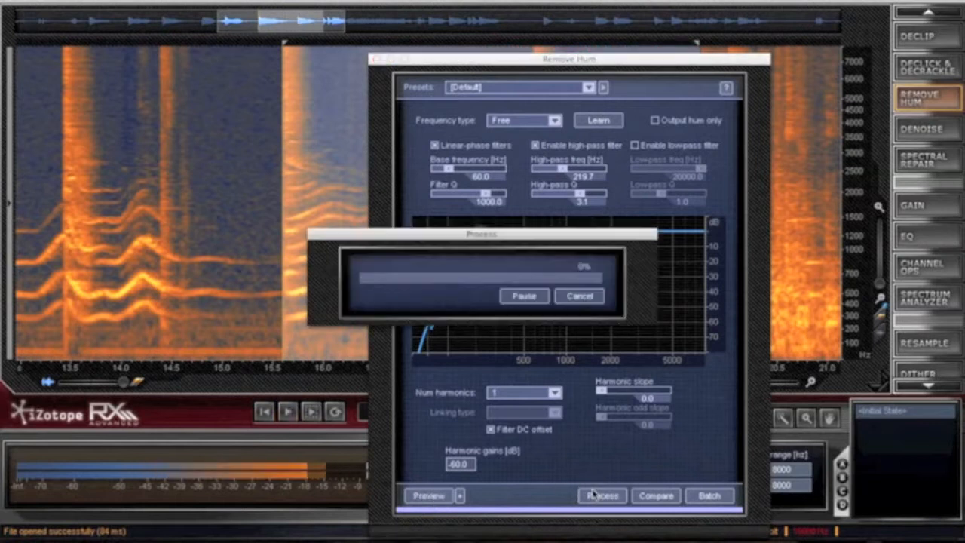
{"action": "left_click_drag", "start_coordinate": [472, 66], "coordinate": [143, 193]}
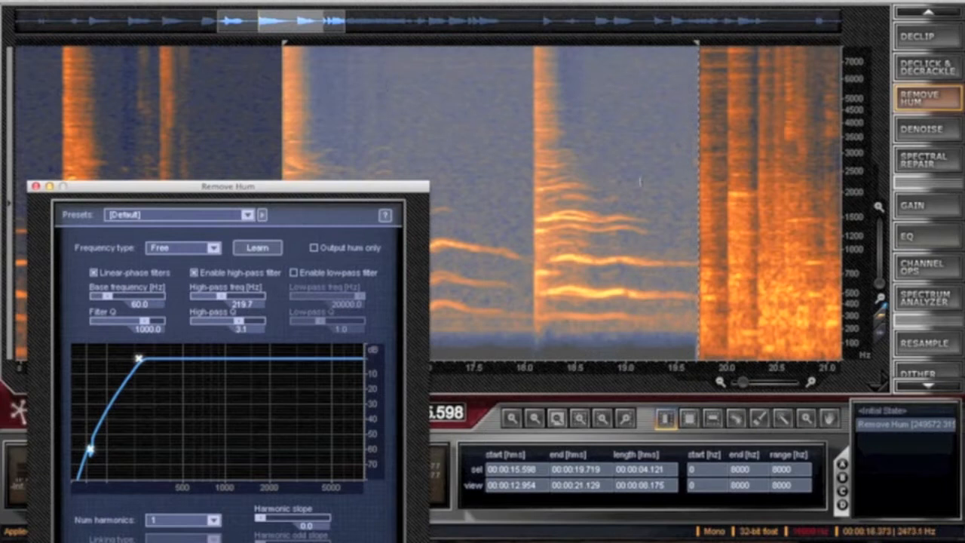
{"action": "left_click", "coordinate": [36, 186]}
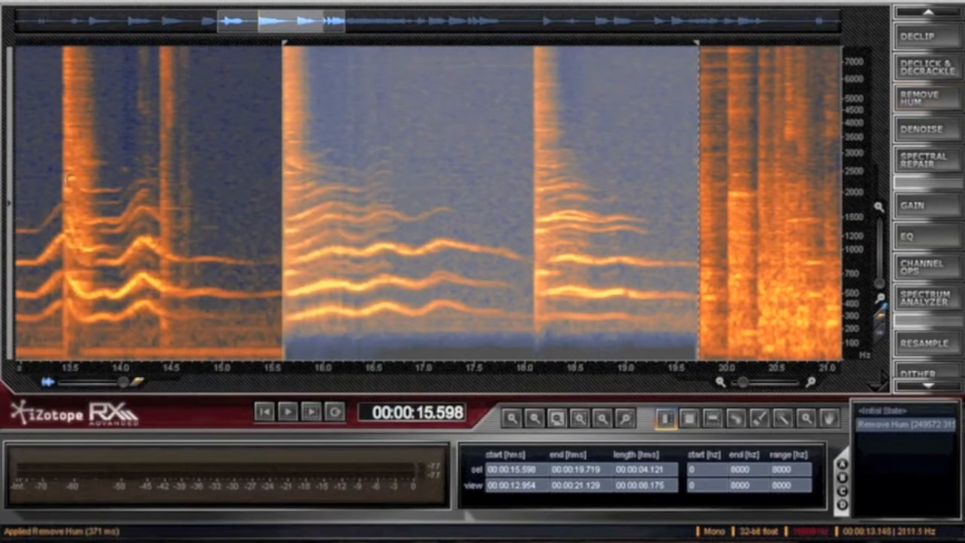
- Set Denoise to adapt to changing noise profiles and preview it on the selected passage
{"action": "left_click", "coordinate": [941, 129]}
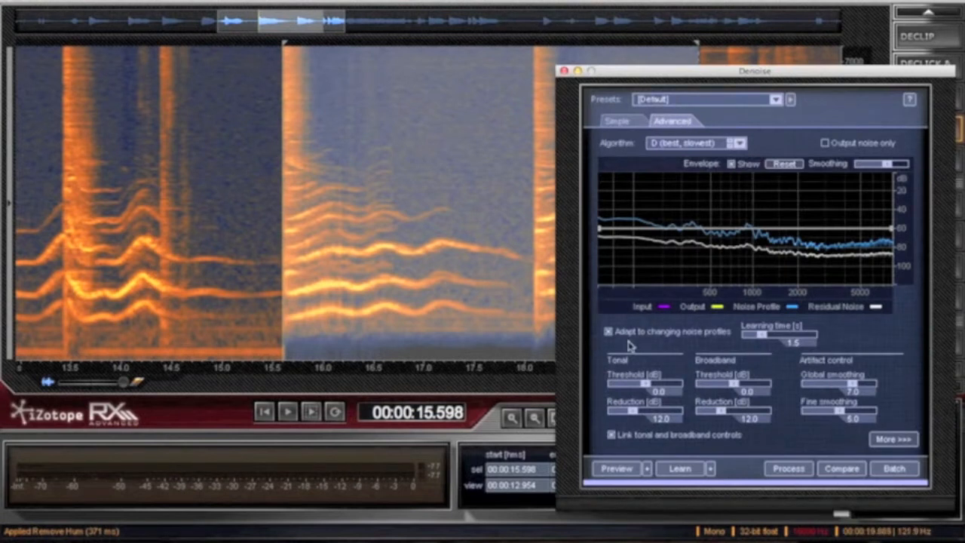
{"action": "left_click", "coordinate": [608, 332]}
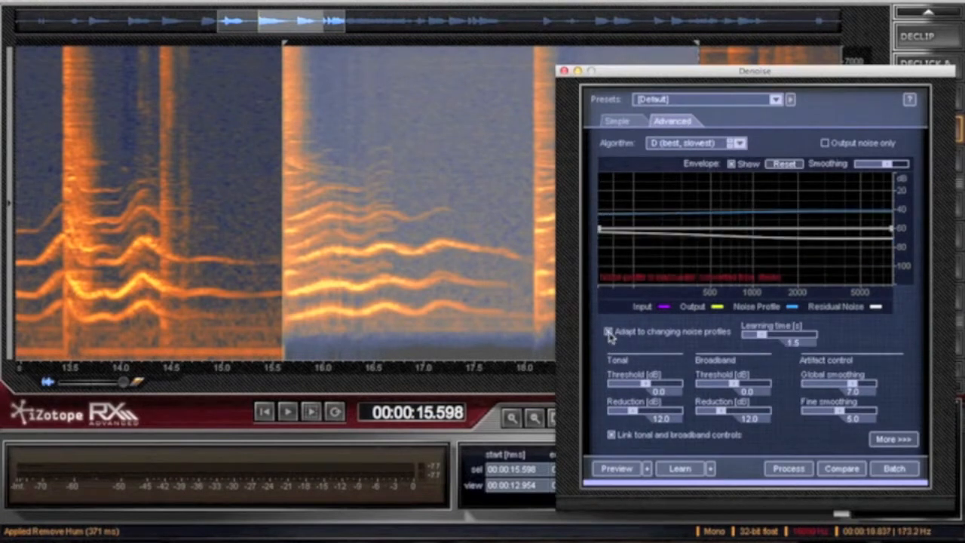
{"action": "left_click", "coordinate": [617, 470]}
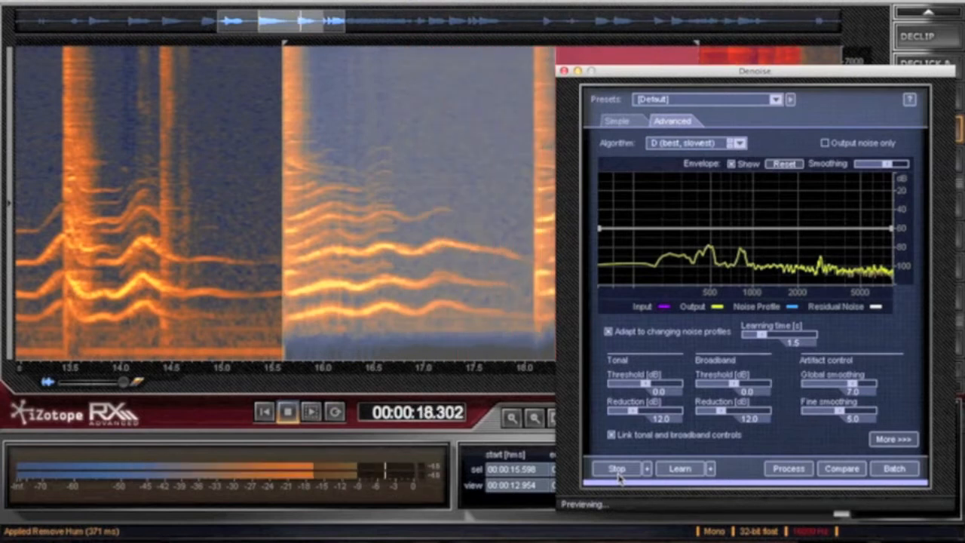
{"action": "left_click", "coordinate": [617, 472]}
{"action": "left_click", "coordinate": [617, 472]}
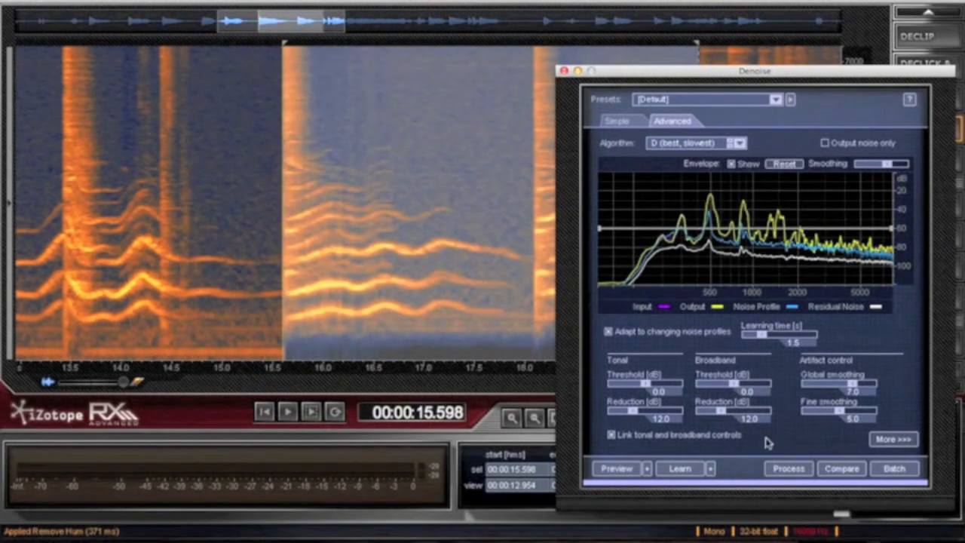
- Process the selected passage with Denoise four times in a row and close its settings window
{"action": "left_click", "coordinate": [783, 468]}
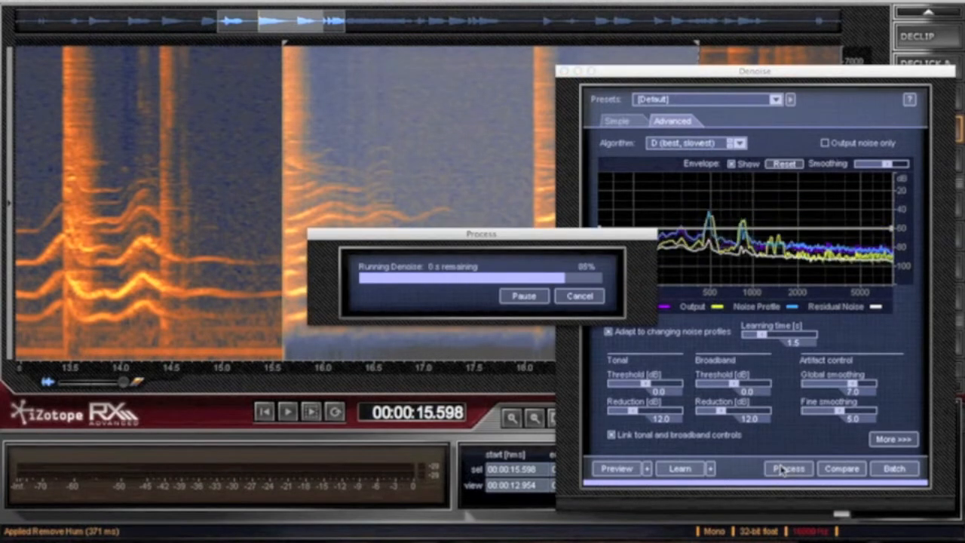
{"action": "left_click", "coordinate": [781, 469]}
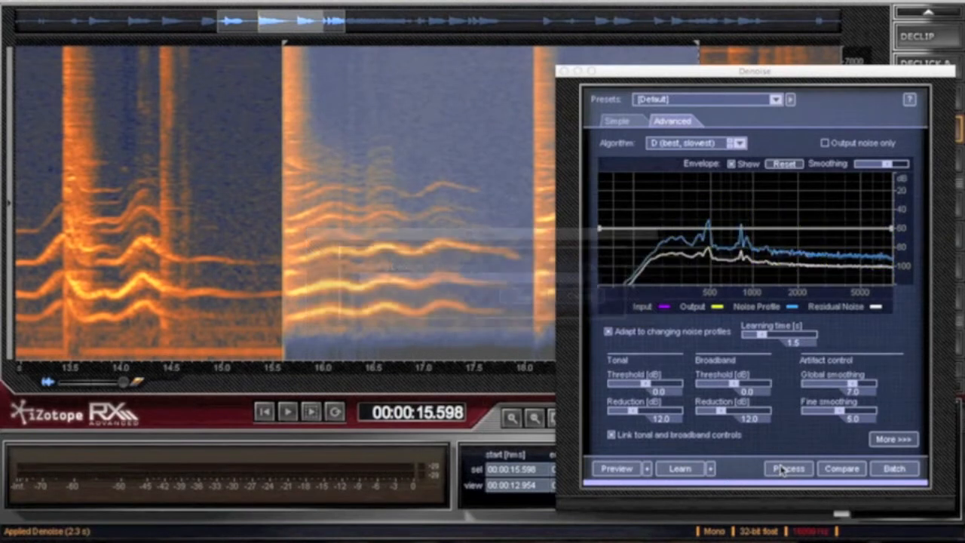
{"action": "left_click", "coordinate": [780, 469]}
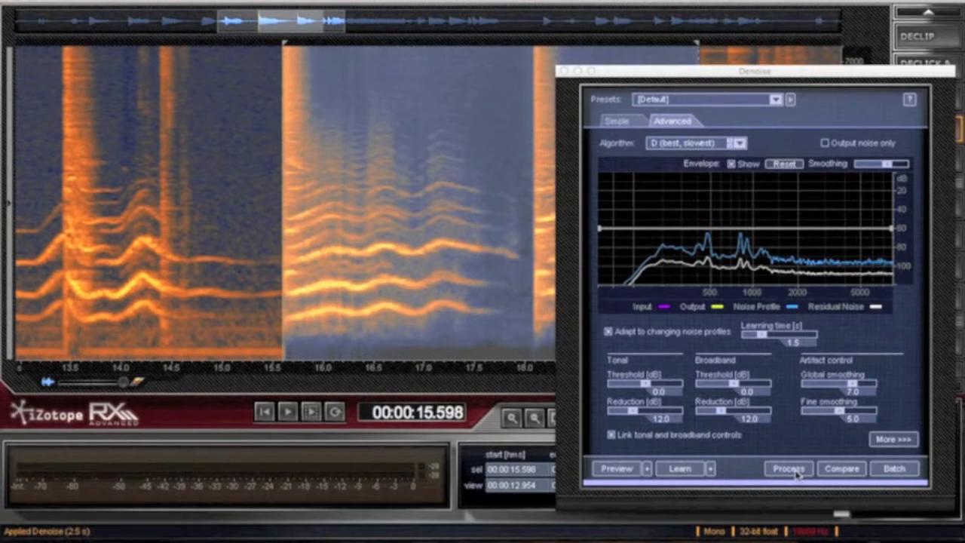
{"action": "left_click", "coordinate": [795, 471]}
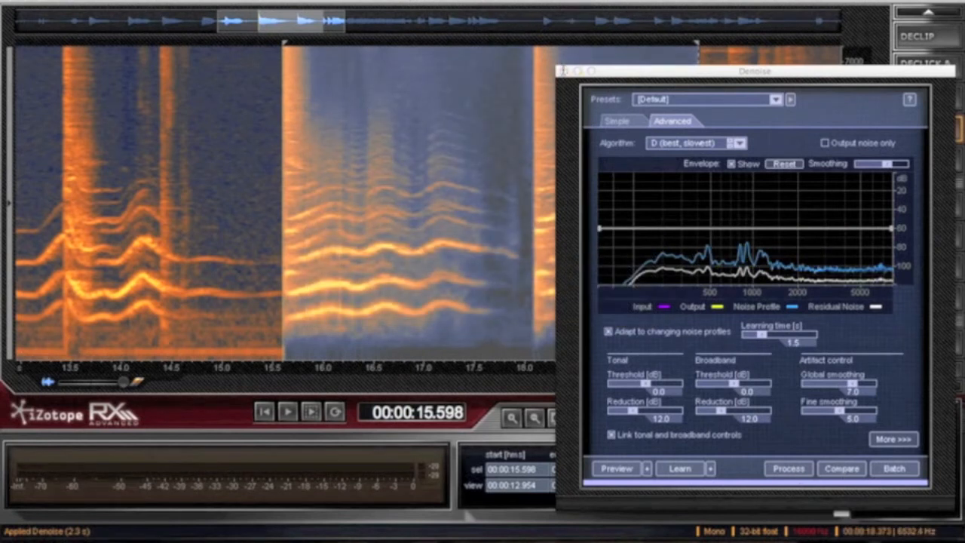
{"action": "left_click", "coordinate": [562, 70]}
- Play the denoised selection, and compare it with the untreated audio by playing from about 13.3 s
{"action": "key", "text": "space"}
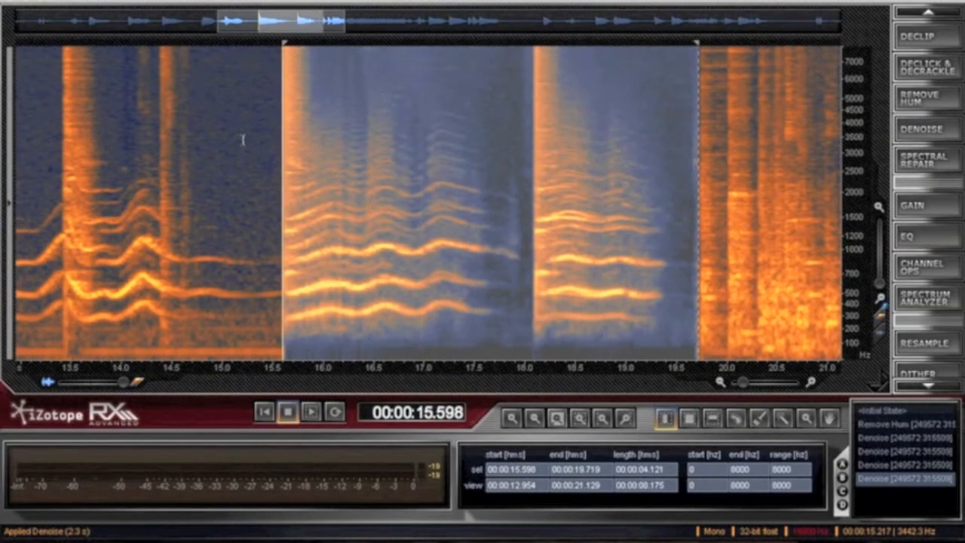
{"action": "key", "text": "space"}
{"action": "key", "text": "space"}
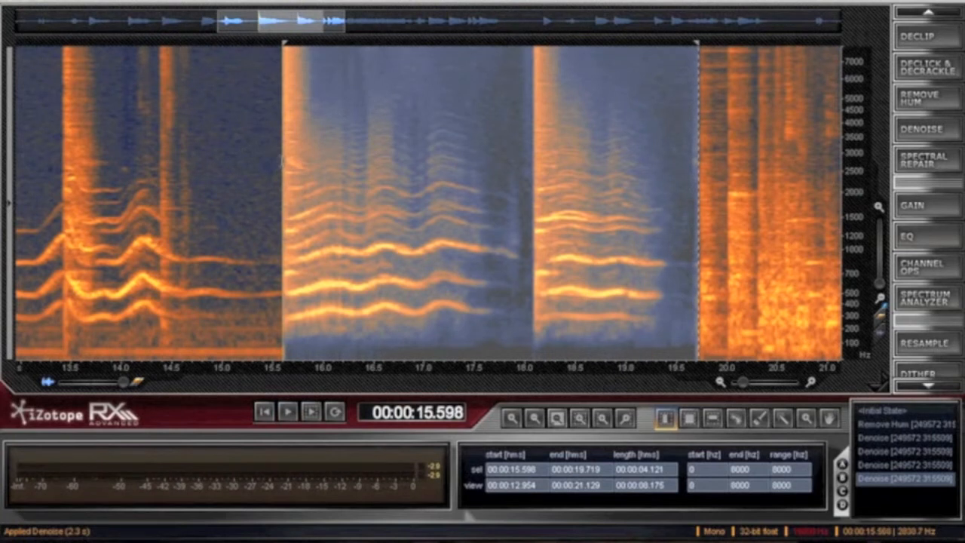
{"action": "left_click", "coordinate": [226, 167]}
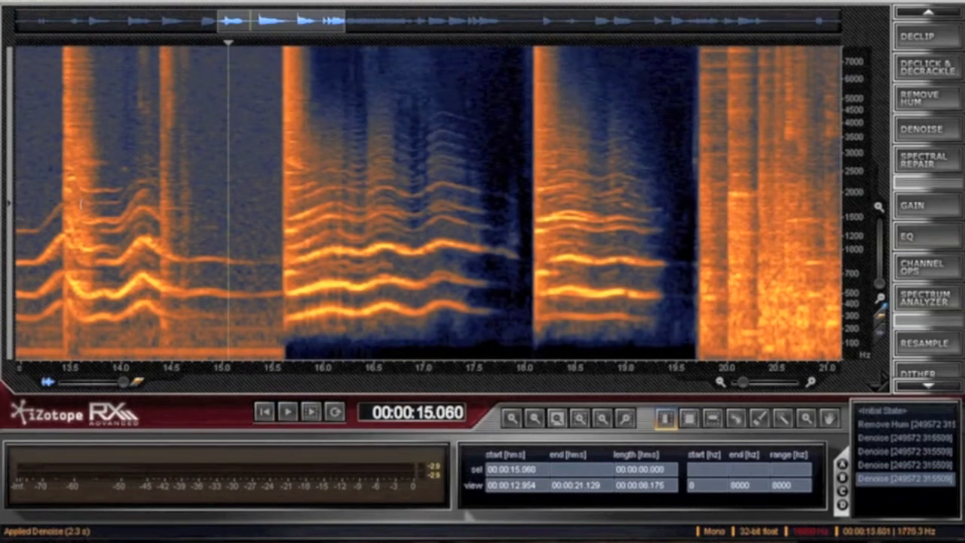
{"action": "left_click", "coordinate": [49, 205]}
{"action": "key", "text": "space"}
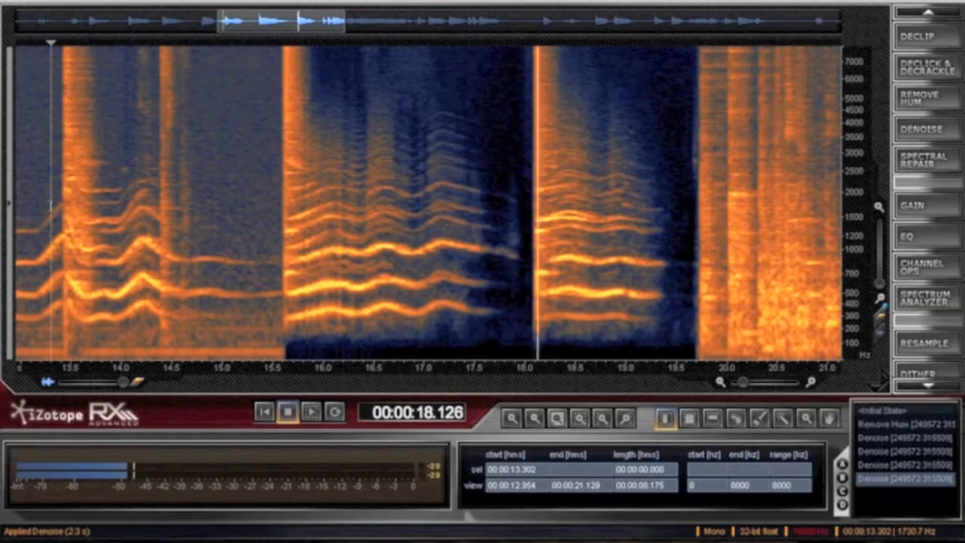
{"action": "key", "text": "space"}
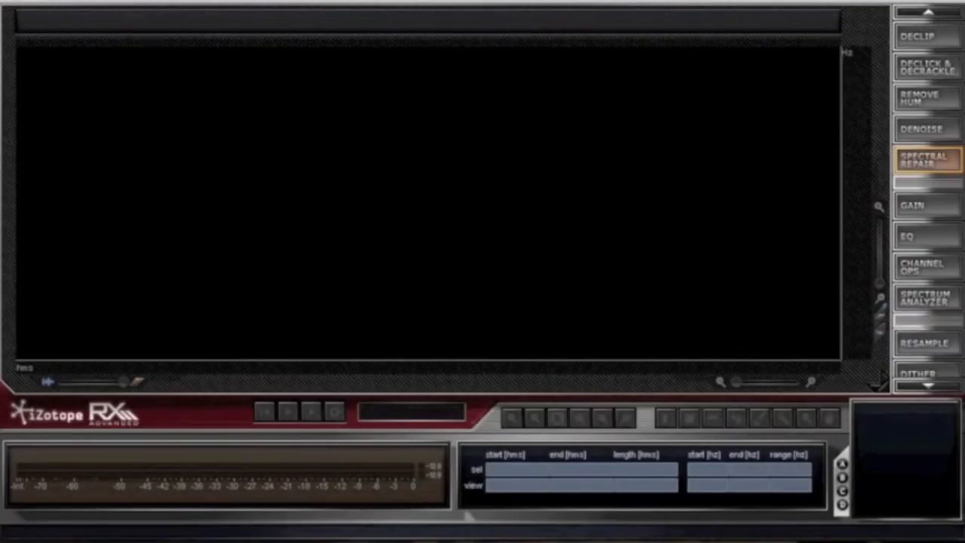
- Open the second audio recording and play it briefly from about 9.2 s
{"action": "left_click", "coordinate": [121, 1]}
{"action": "left_click", "coordinate": [157, 165]}
{"action": "left_click", "coordinate": [287, 179]}
{"action": "key", "text": "space"}
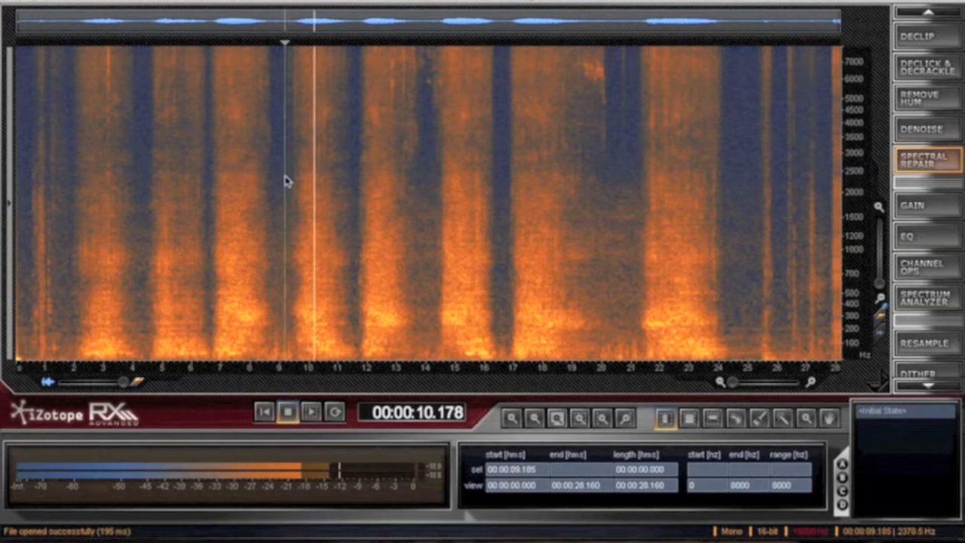
{"action": "key", "text": "space"}
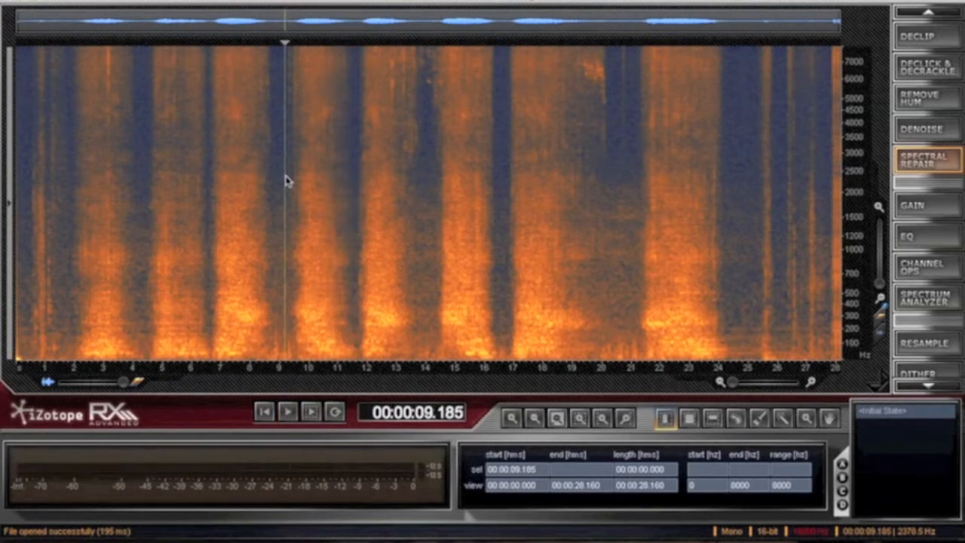
- Examine the noise burst between about 9.4 and 11.8 s up close and listen to its start
{"action": "left_click", "coordinate": [292, 175]}
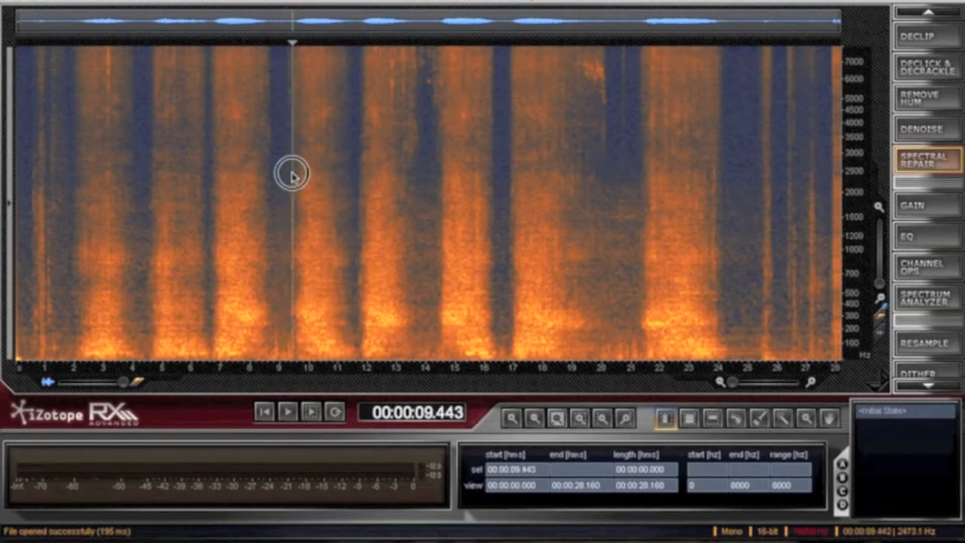
{"action": "key", "text": "space"}
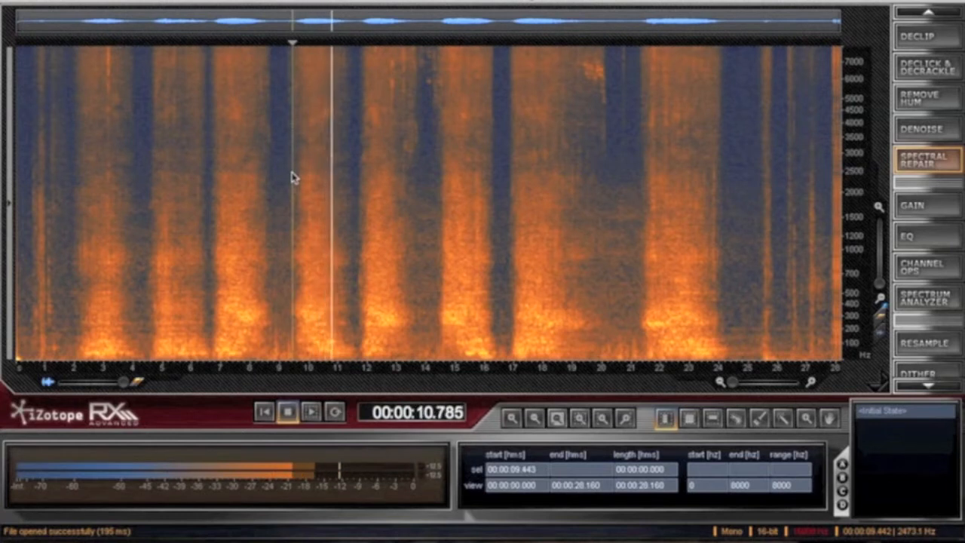
{"action": "key", "text": "space"}
{"action": "left_click_drag", "start_coordinate": [294, 173], "coordinate": [360, 174]}
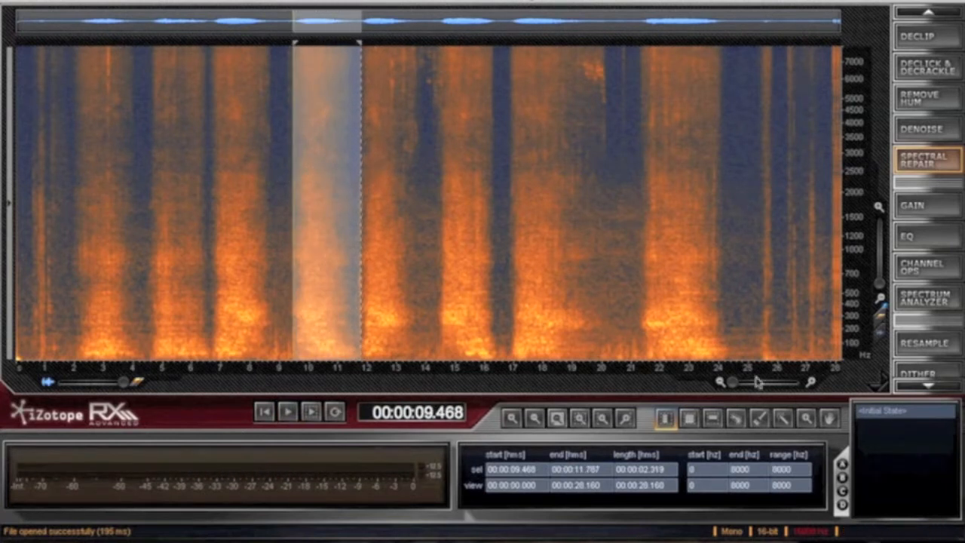
{"action": "left_click_drag", "start_coordinate": [732, 380], "coordinate": [741, 382]}
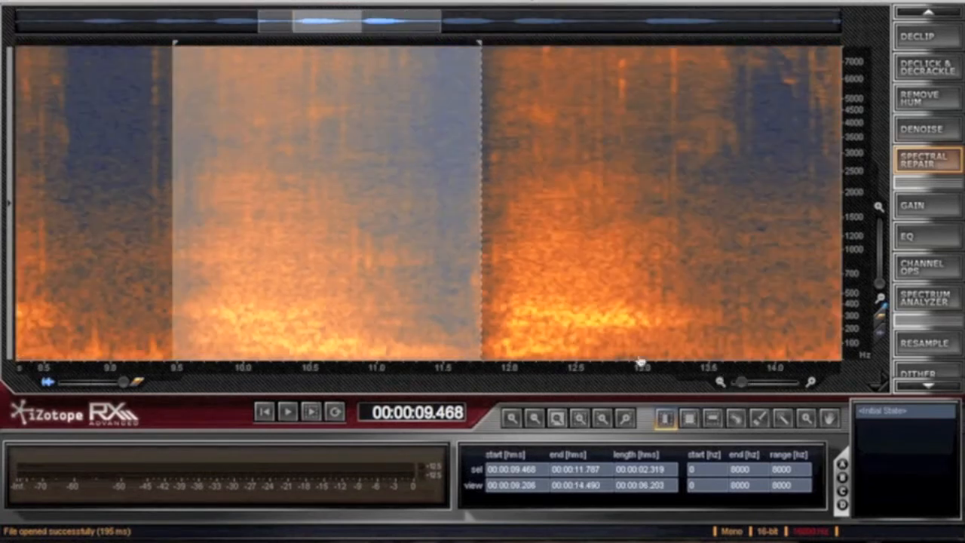
{"action": "left_click", "coordinate": [299, 119]}
{"action": "left_click", "coordinate": [159, 137]}
{"action": "key", "text": "space"}
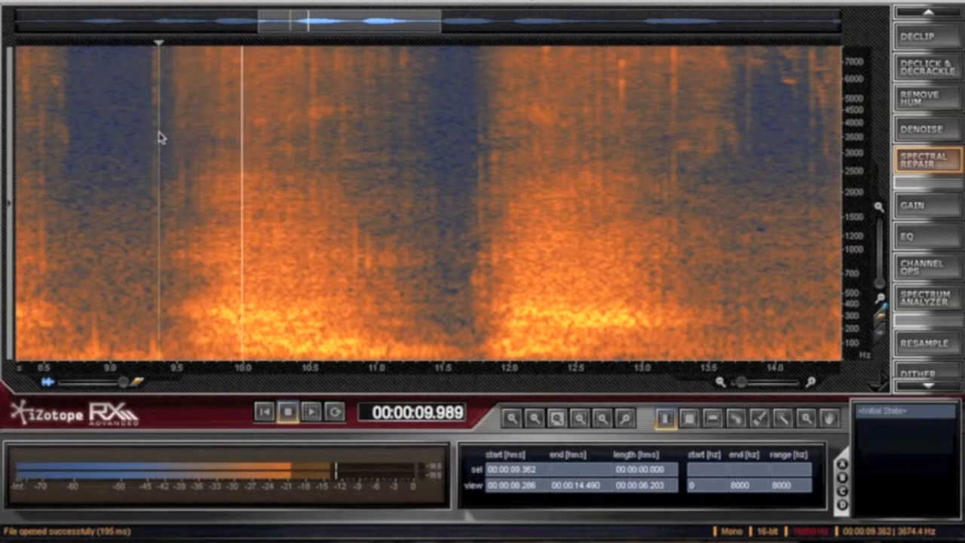
{"action": "key", "text": "space"}
- Select the region from 10.0 to about 10.87 s between about 3493 and 4942 Hz and attenuate it with Spectral Repair
{"action": "left_click", "coordinate": [170, 137]}
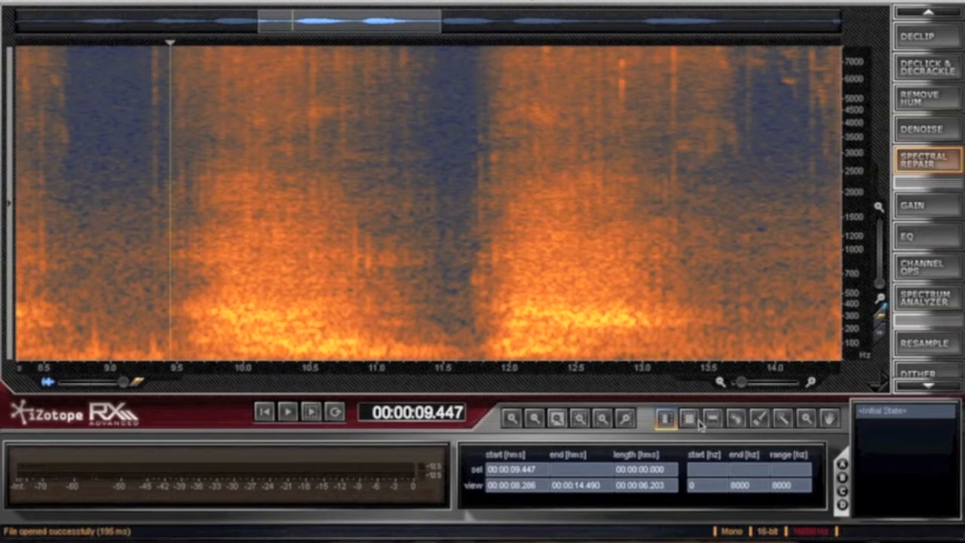
{"action": "left_click_drag", "start_coordinate": [243, 98], "coordinate": [360, 138]}
{"action": "left_click", "coordinate": [938, 172]}
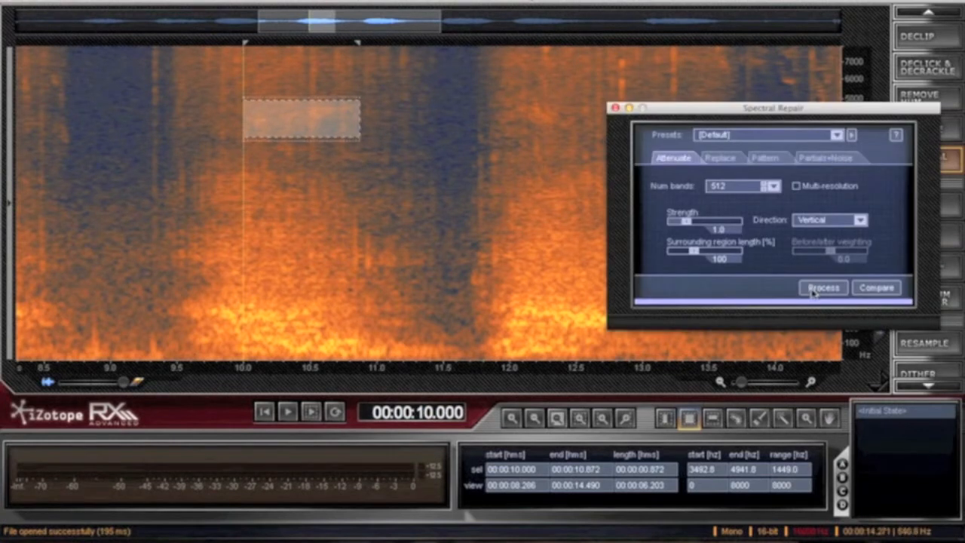
{"action": "left_click", "coordinate": [813, 292]}
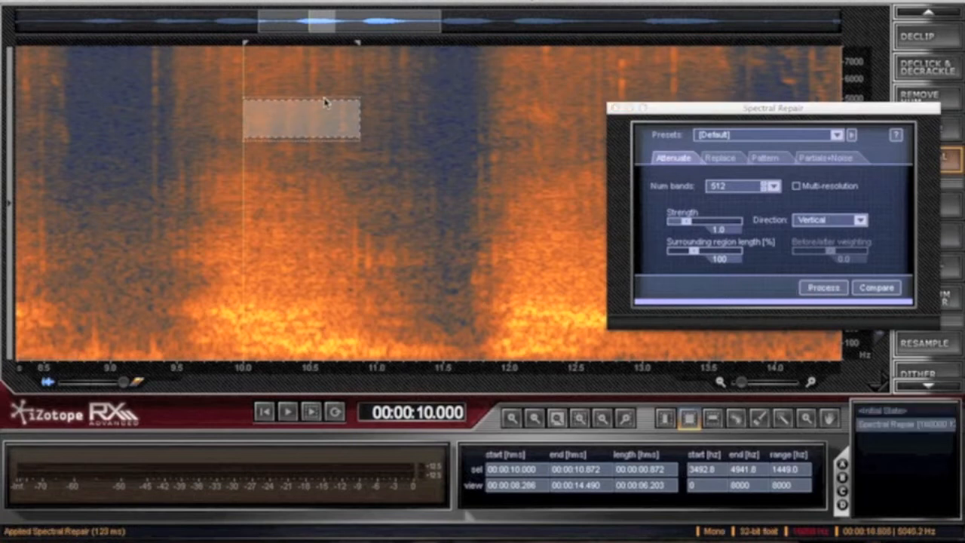
- Clear the selection and listen to the repaired noise burst from about 9.46 s
{"action": "left_click", "coordinate": [373, 162]}
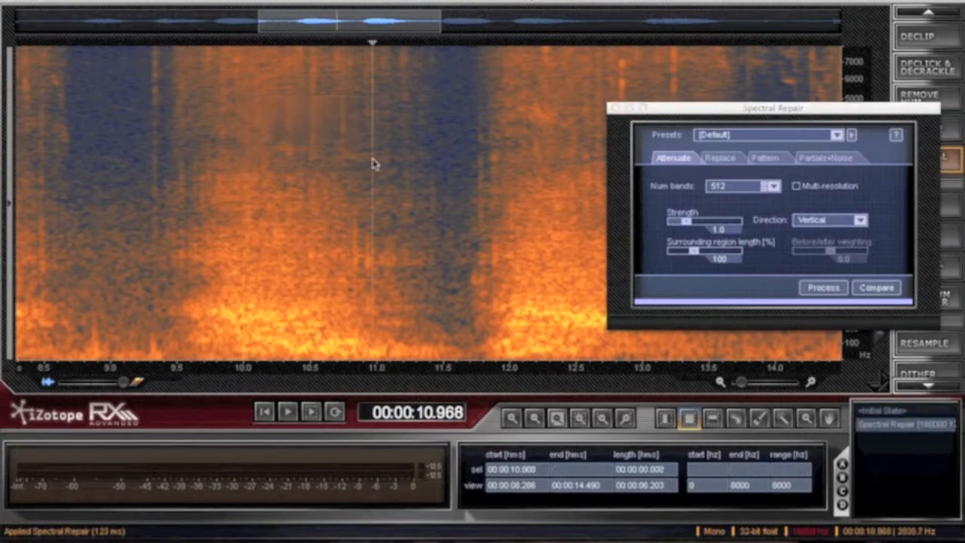
{"action": "left_click", "coordinate": [172, 144]}
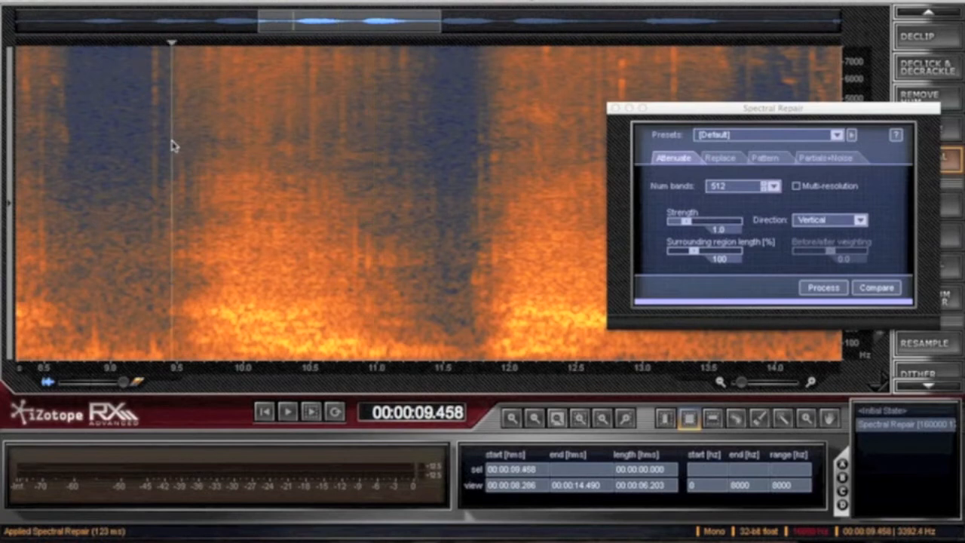
{"action": "key", "text": "space"}
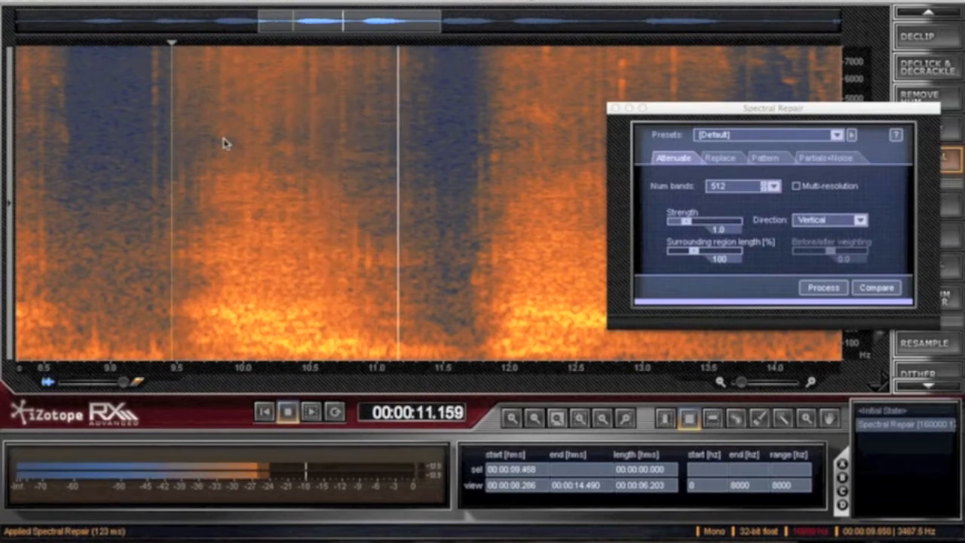
{"action": "key", "text": "space"}
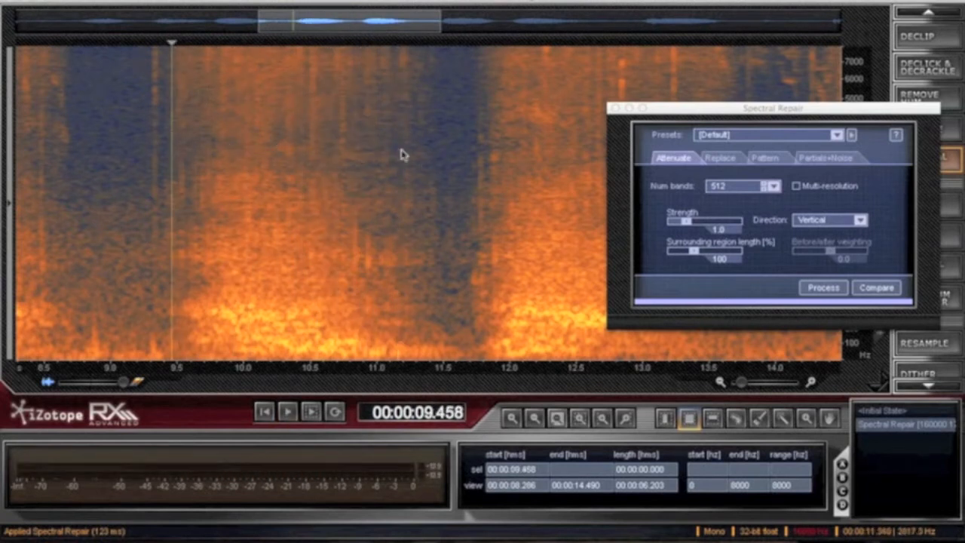
- Apply Spectral Repair to the region from about 10.63 to 11.5 s between about 2473 and 3488 Hz, and play it twice from about 9.55 s
{"action": "left_click_drag", "start_coordinate": [327, 137], "coordinate": [442, 175]}
{"action": "left_click", "coordinate": [811, 288]}
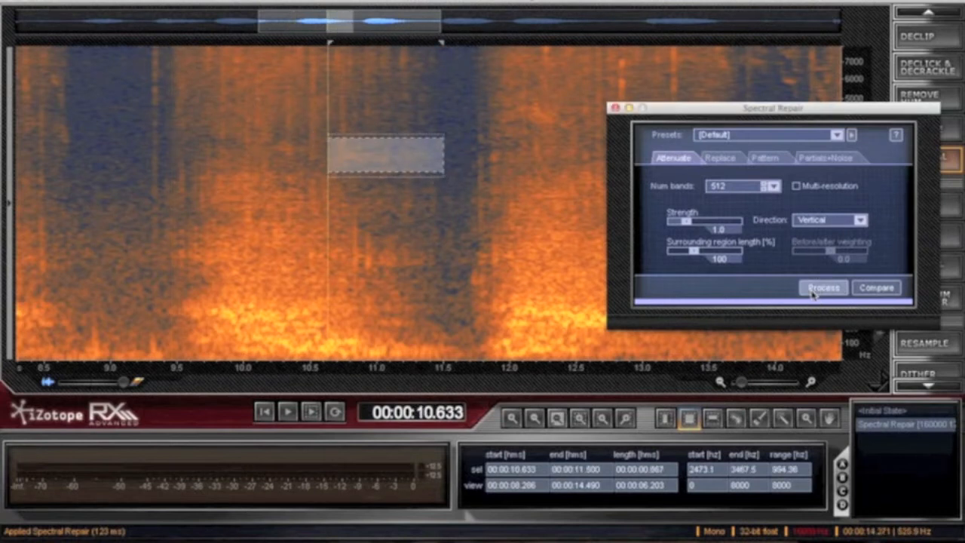
{"action": "left_click", "coordinate": [185, 181]}
{"action": "key", "text": "space"}
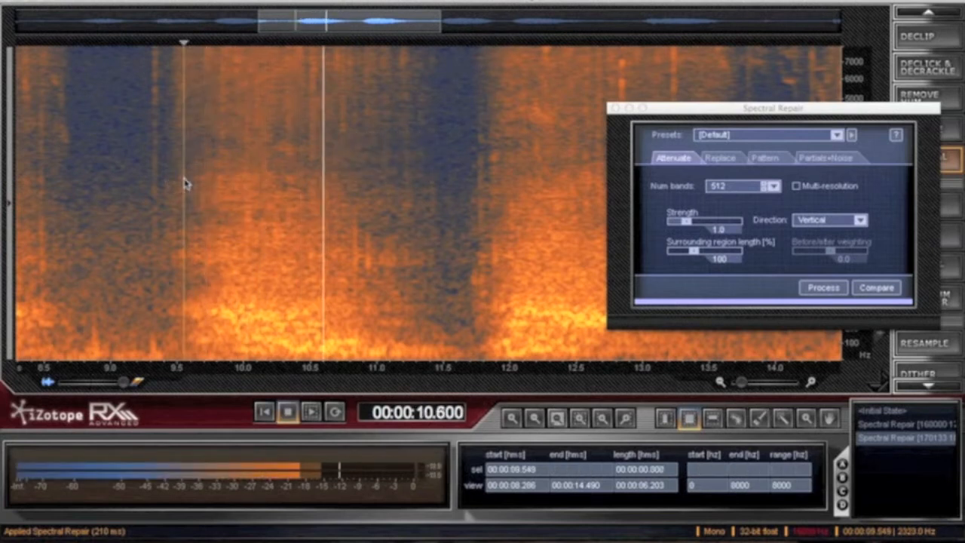
{"action": "key", "text": "space"}
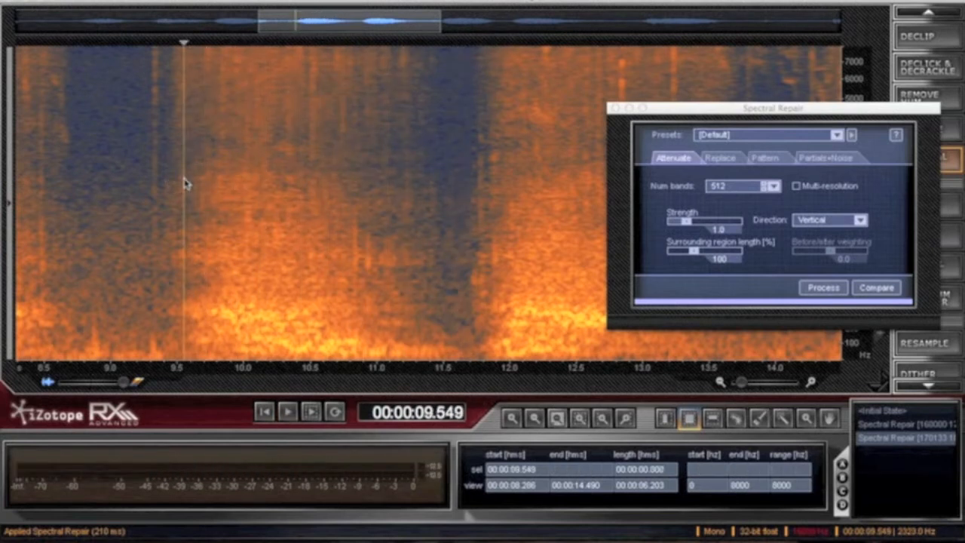
{"action": "key", "text": "space"}
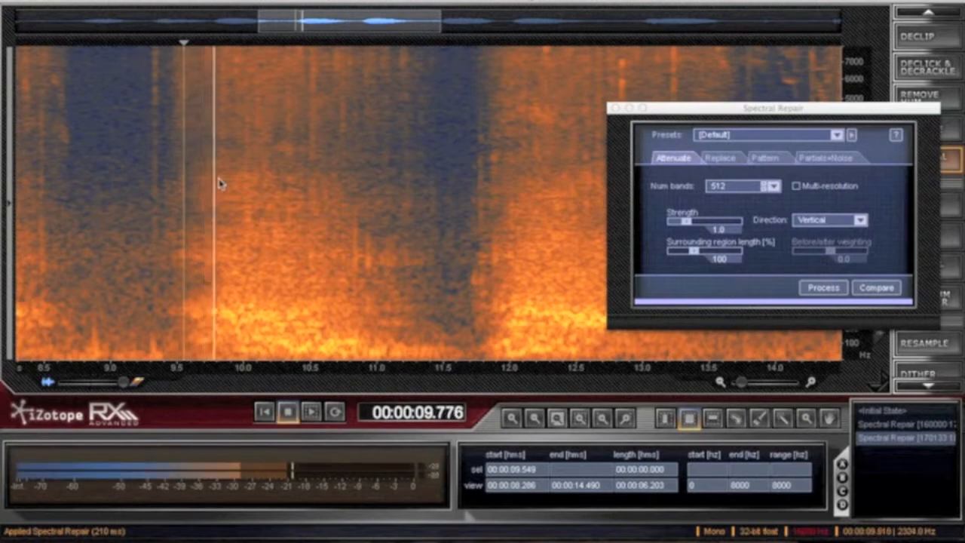
{"action": "key", "text": "space"}
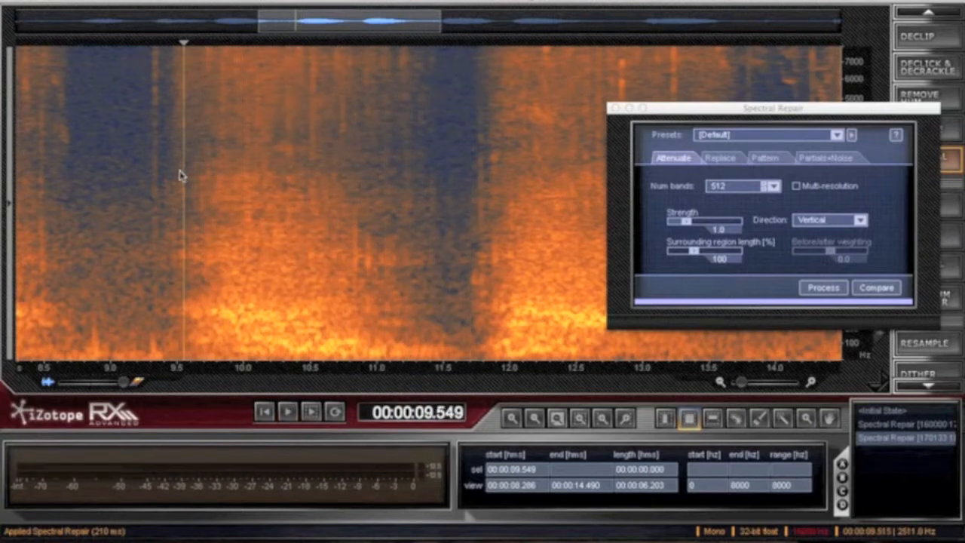
- Select the whole noise burst across all frequencies, from 9.5 to about 11.73 s, as a time selection
{"action": "left_click_drag", "start_coordinate": [204, 168], "coordinate": [176, 170]}
{"action": "left_click", "coordinate": [666, 417]}
{"action": "left_click_drag", "start_coordinate": [186, 218], "coordinate": [474, 205]}
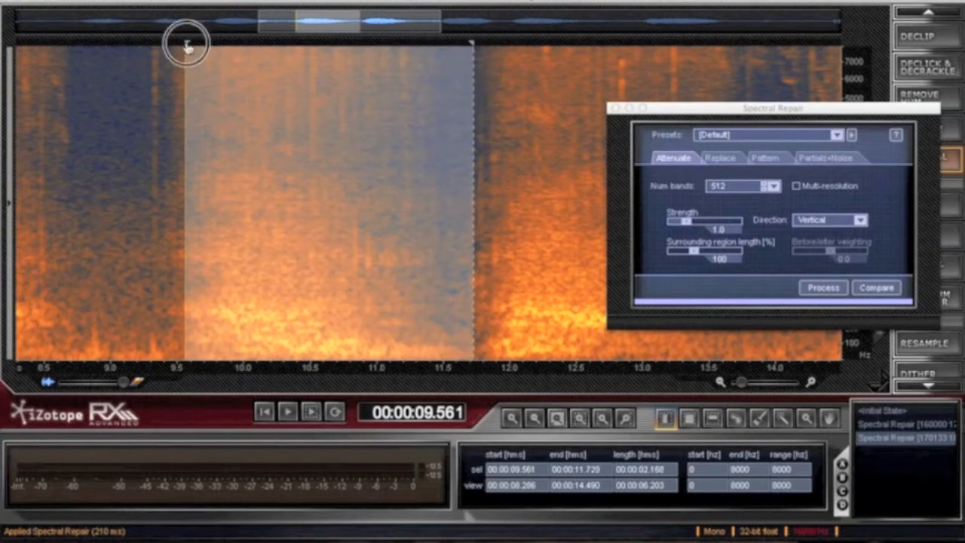
{"action": "left_click_drag", "start_coordinate": [186, 45], "coordinate": [177, 43]}
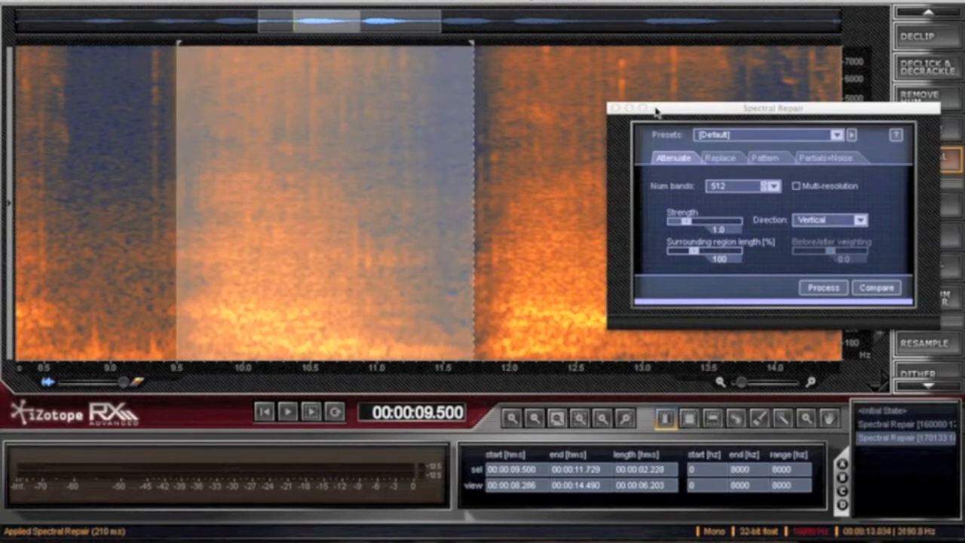
- Close Spectral Repair and process the selection with Denoise, keeping adaptation to changing noise profiles enabled
{"action": "left_click", "coordinate": [610, 108]}
{"action": "left_click", "coordinate": [924, 128]}
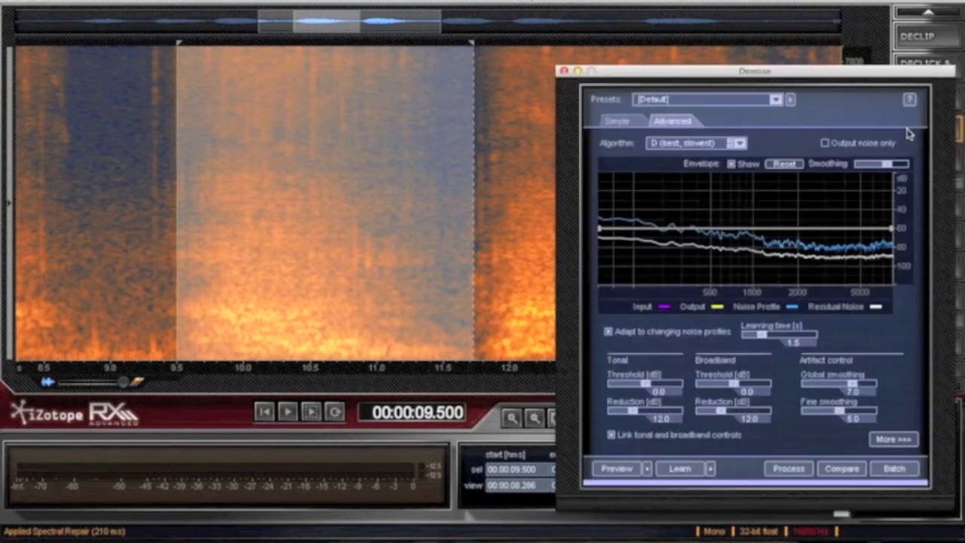
{"action": "left_click", "coordinate": [610, 333]}
{"action": "left_click", "coordinate": [609, 334]}
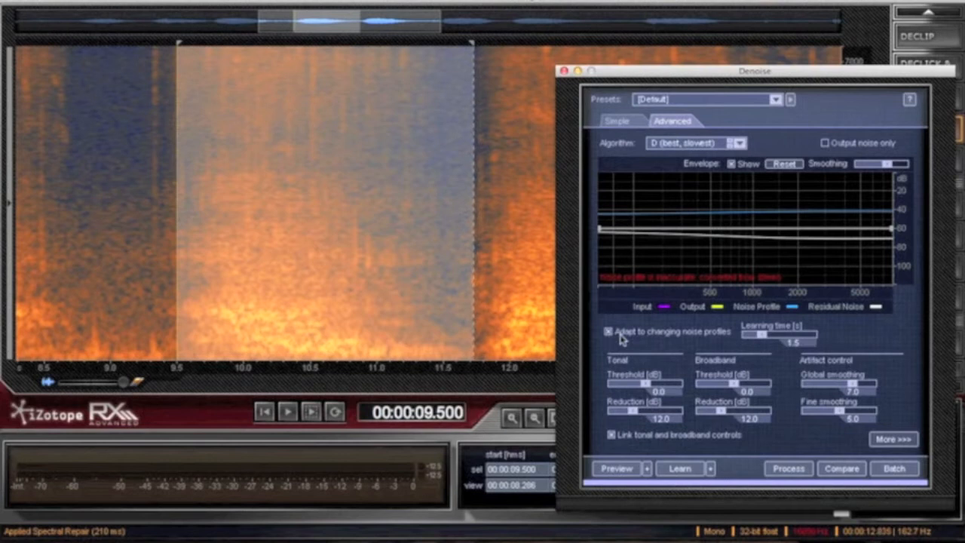
{"action": "left_click", "coordinate": [786, 468]}
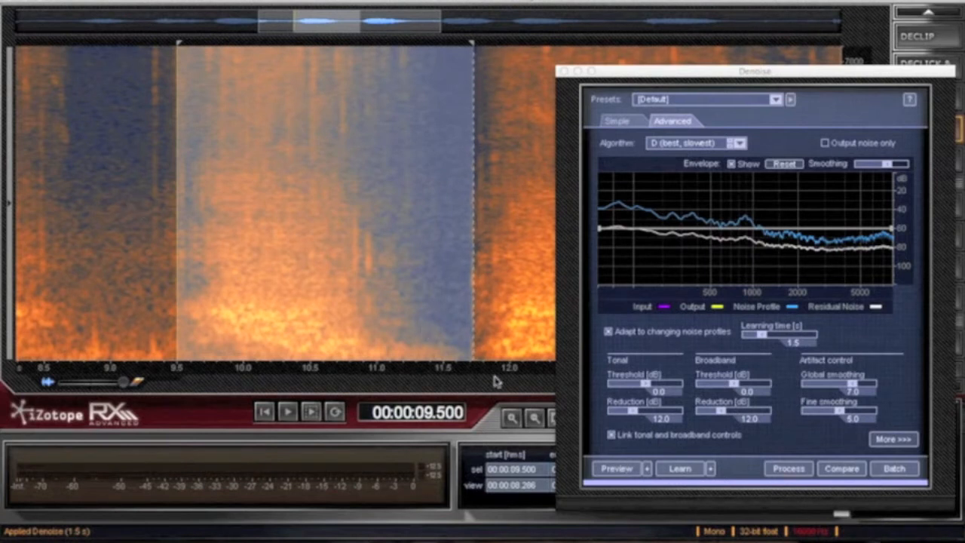
- Preview another Denoise pass, play the selection briefly, and process it with Denoise a second time
{"action": "left_click", "coordinate": [606, 471]}
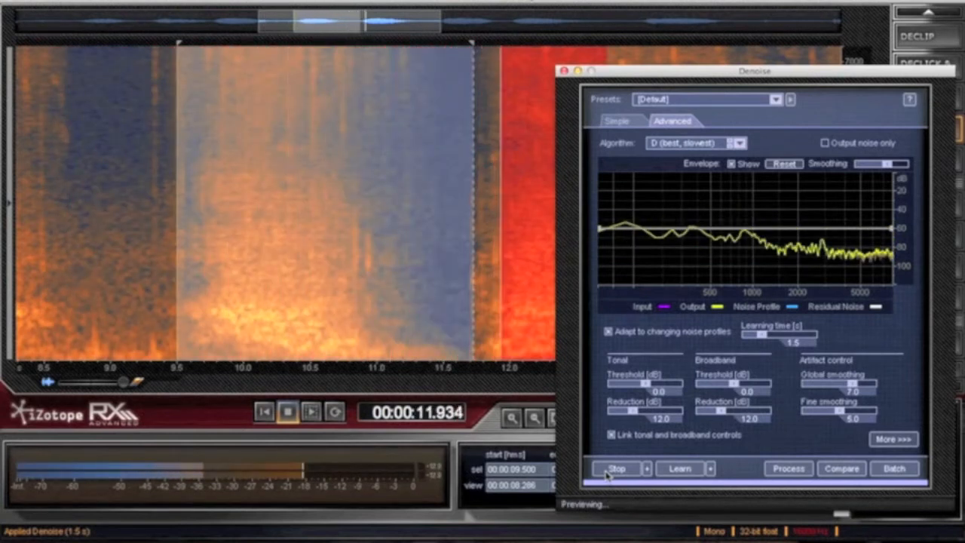
{"action": "left_click", "coordinate": [606, 475]}
{"action": "key", "text": "space"}
{"action": "key", "text": "space"}
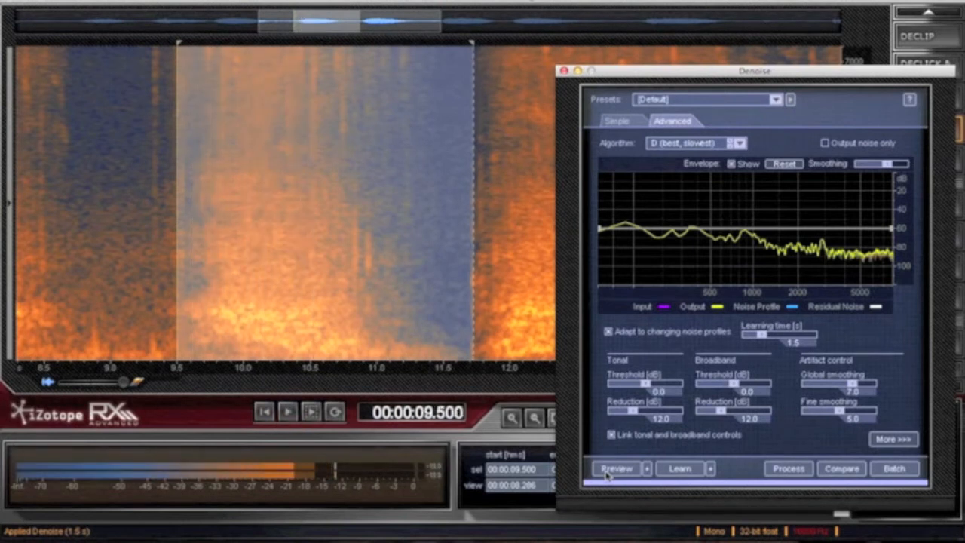
{"action": "left_click", "coordinate": [786, 469]}
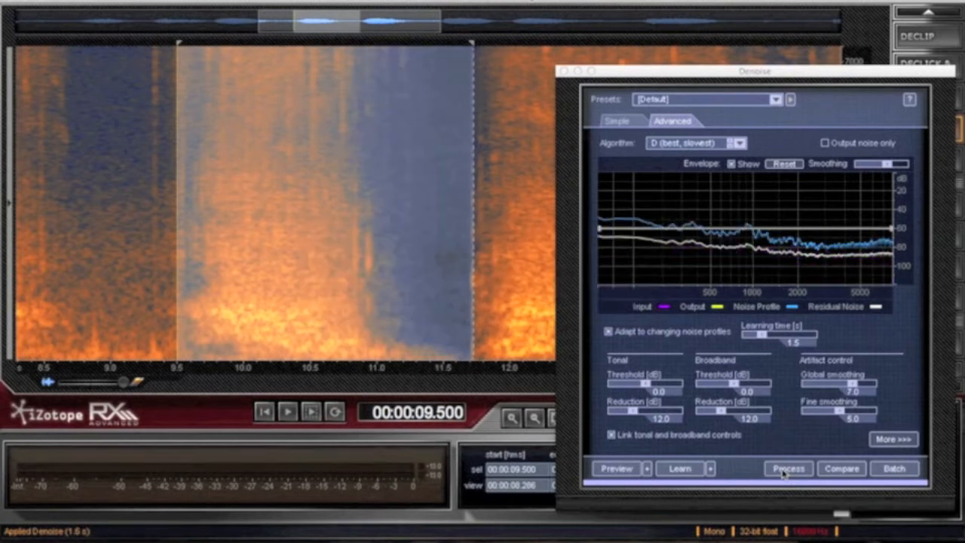
- Close the Denoise settings window, show the full recording, and play it from about 9 s
{"action": "left_click", "coordinate": [152, 265]}
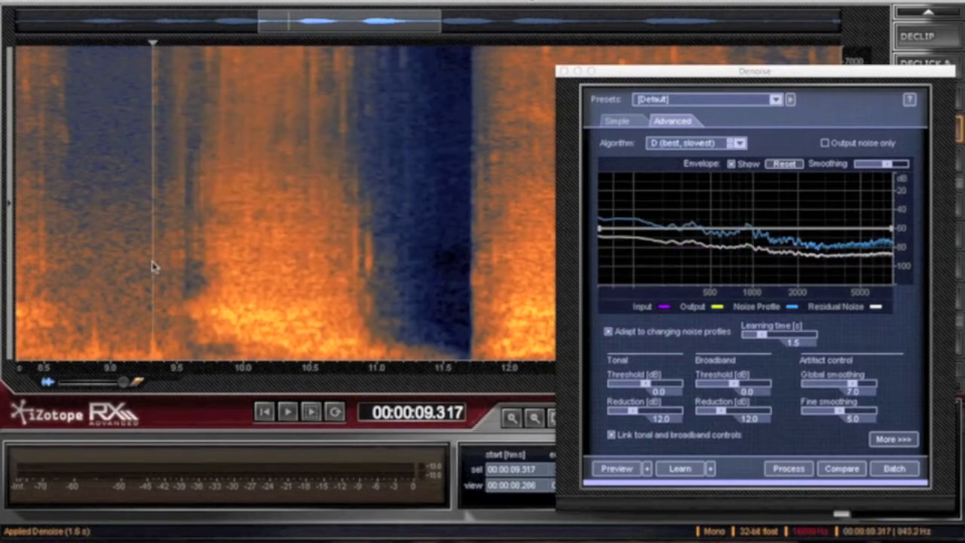
{"action": "left_click", "coordinate": [564, 71]}
{"action": "left_click_drag", "start_coordinate": [744, 383], "coordinate": [730, 383]}
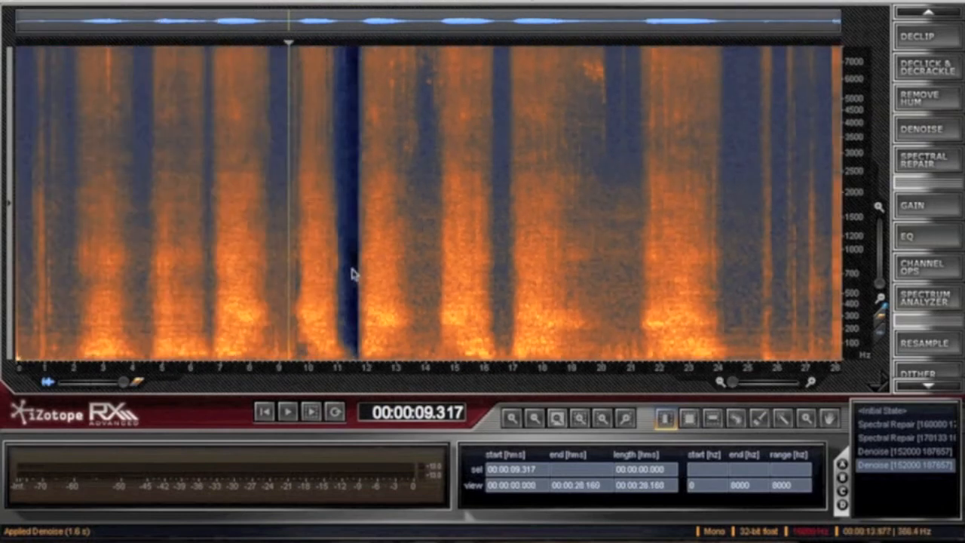
{"action": "left_click", "coordinate": [280, 252]}
{"action": "key", "text": "space"}
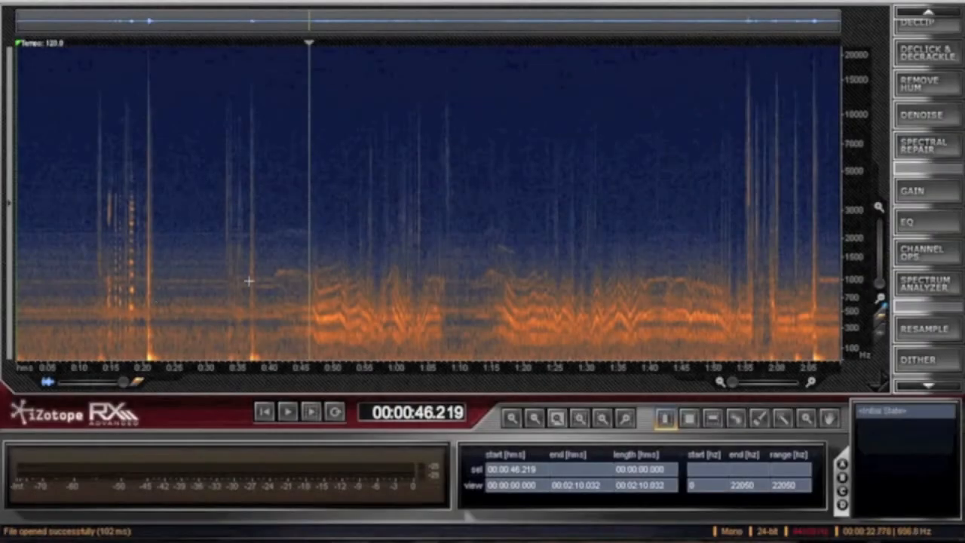
- Listen to the newly opened recording from about 46.2 s, where the strong wavy harmonics begin
{"action": "left_click_drag", "start_coordinate": [308, 309], "coordinate": [438, 303]}
{"action": "left_click", "coordinate": [310, 291]}
{"action": "key", "text": "space"}
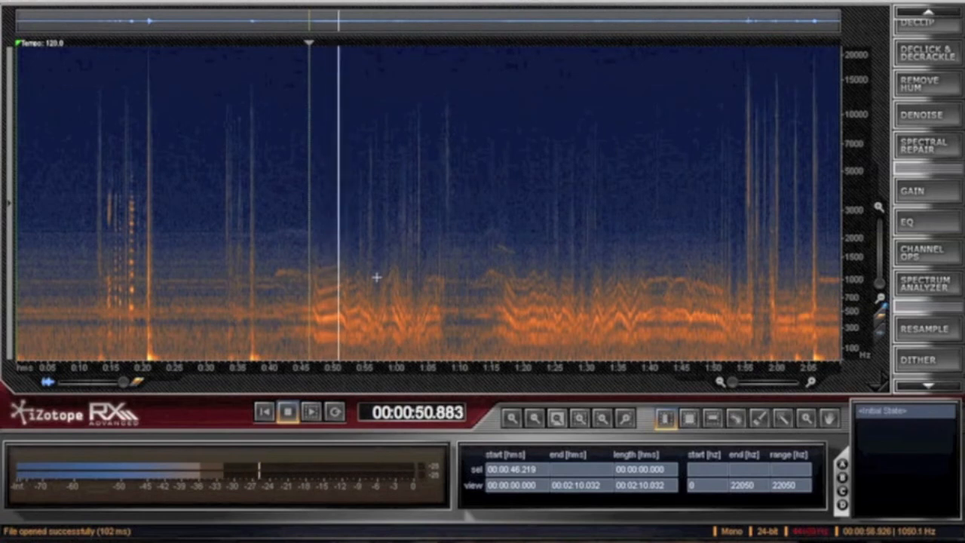
{"action": "key", "text": "space"}
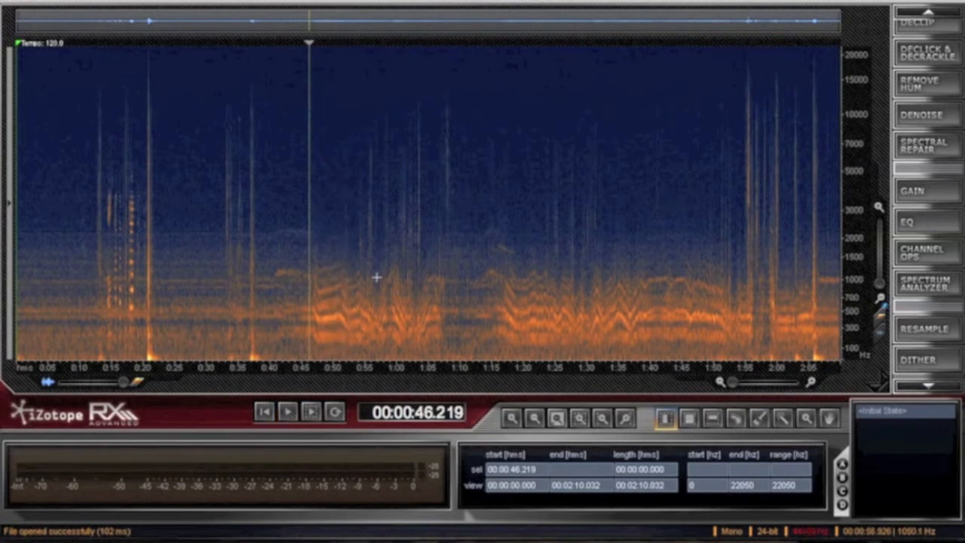
- Examine the passage with wavy harmonics up close and listen to it from about 0:54 and about 1:03
{"action": "scroll", "coordinate": [376, 277], "scroll_direction": "up", "scroll_amount": 2}
{"action": "scroll", "coordinate": [376, 278], "scroll_direction": "up", "scroll_amount": 1}
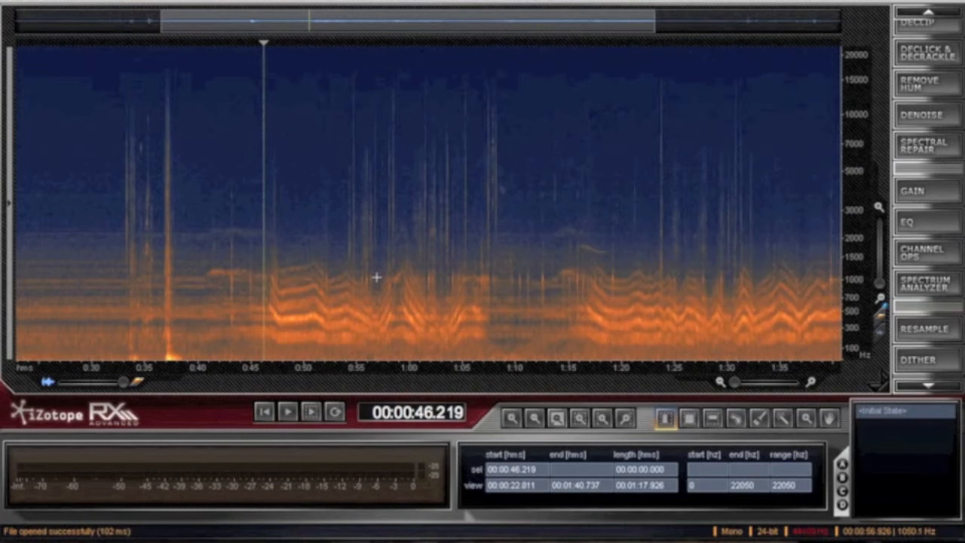
{"action": "scroll", "coordinate": [497, 262], "scroll_direction": "down", "scroll_amount": 3}
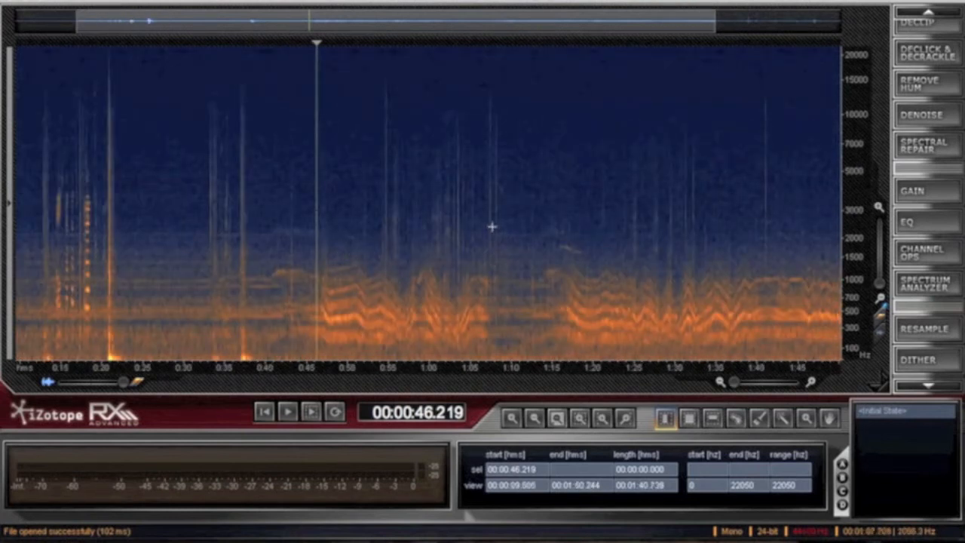
{"action": "left_click", "coordinate": [384, 283]}
{"action": "key", "text": "space"}
{"action": "left_click", "coordinate": [453, 266]}
{"action": "key", "text": "space"}
{"action": "key", "text": "space"}
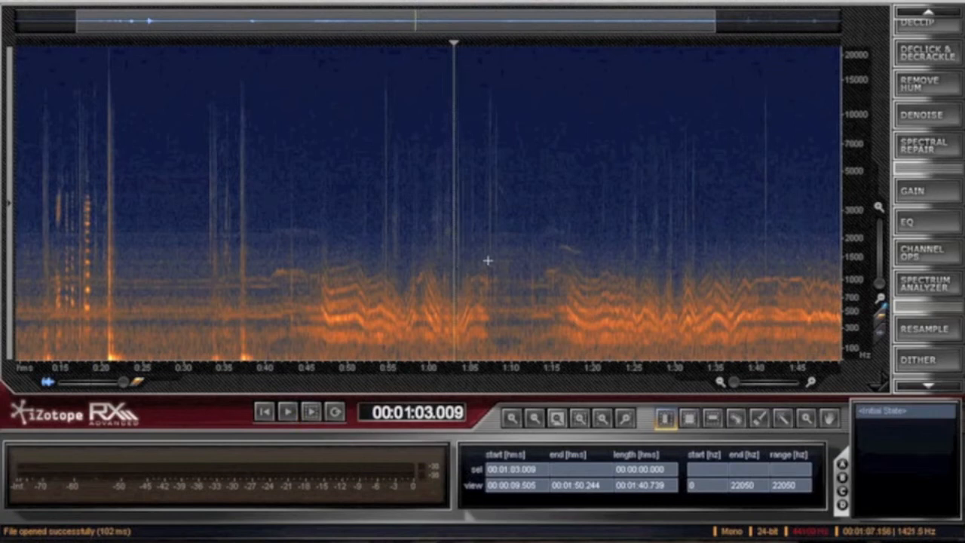
{"action": "scroll", "coordinate": [573, 268], "scroll_direction": "down", "scroll_amount": 1}
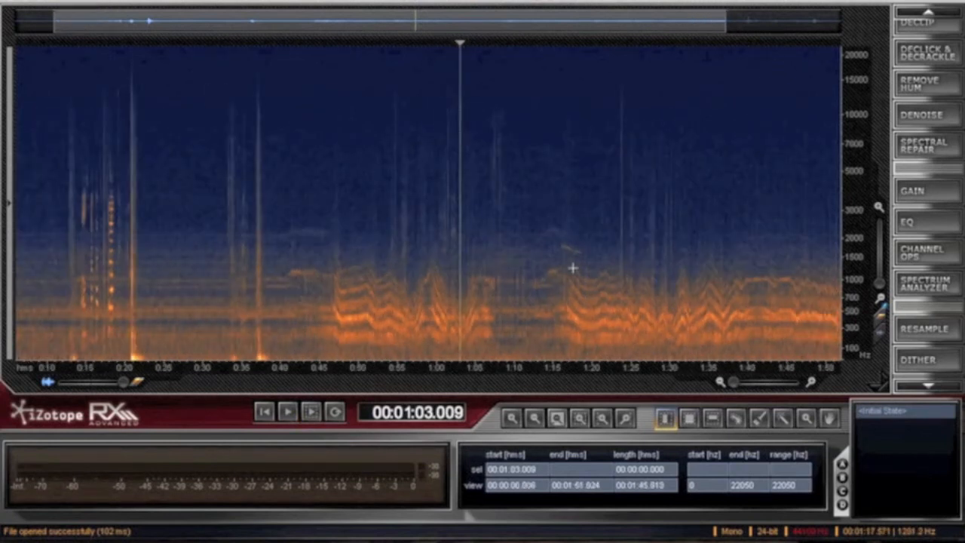
- Select about 46.56 s to 1:08.37 and process it with Remove Hum using the 1476.4 Hz low-pass filter, closing its settings window
{"action": "left_click_drag", "start_coordinate": [331, 270], "coordinate": [501, 271]}
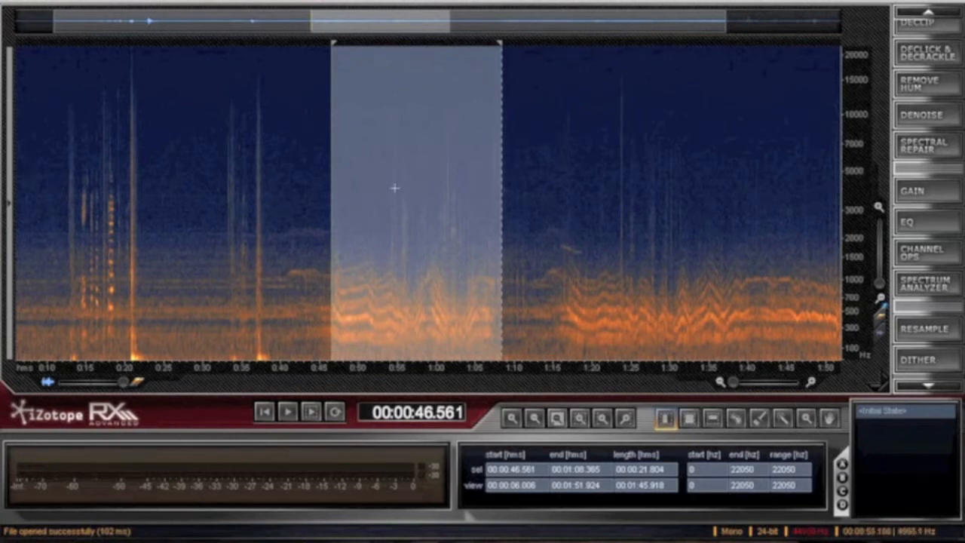
{"action": "left_click", "coordinate": [922, 85]}
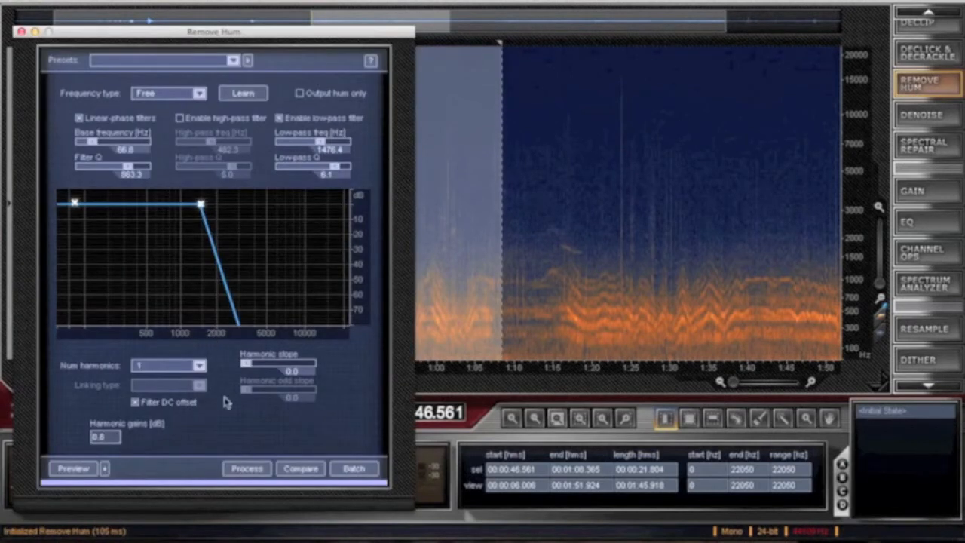
{"action": "left_click", "coordinate": [247, 468]}
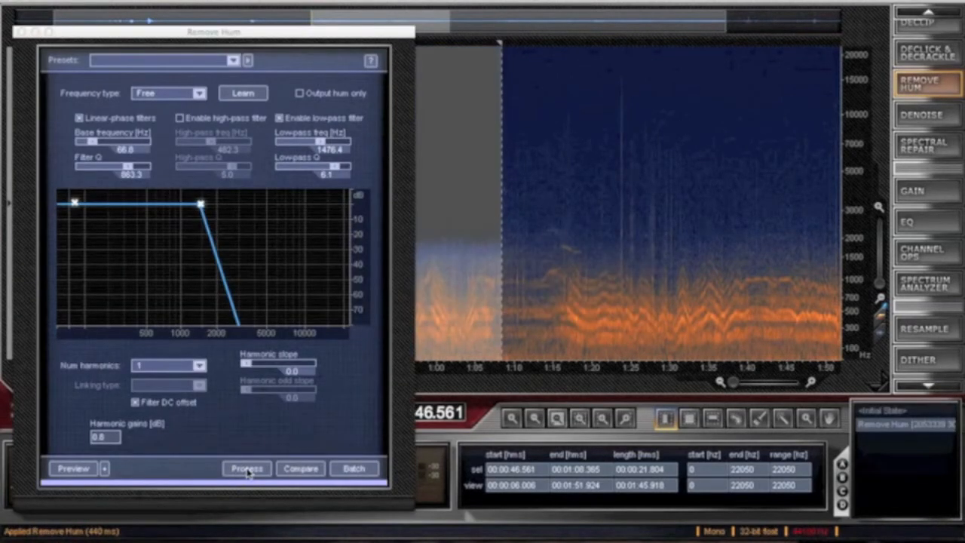
{"action": "left_click", "coordinate": [20, 32]}
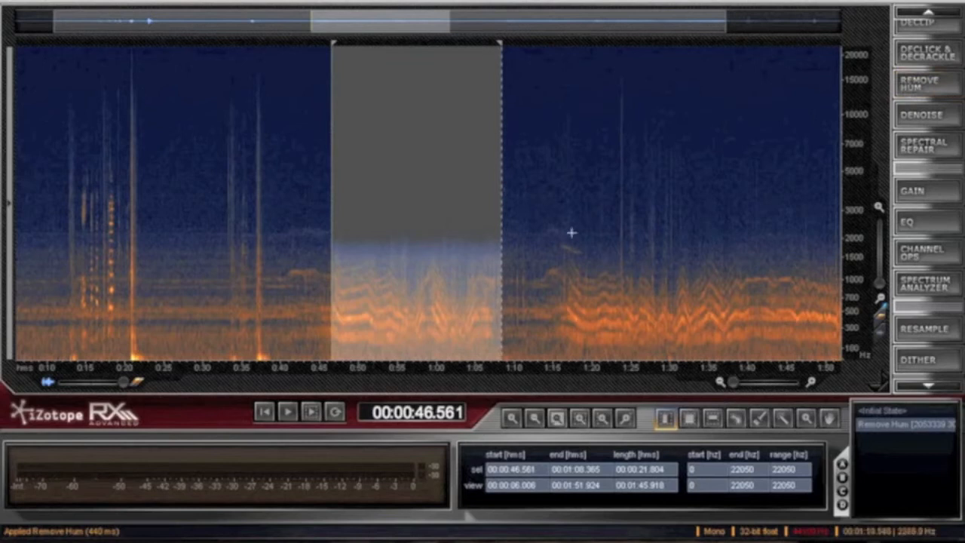
- Clear the selection and play from about 42.6 s into the filtered passage
{"action": "left_click", "coordinate": [545, 235]}
{"action": "left_click", "coordinate": [397, 271]}
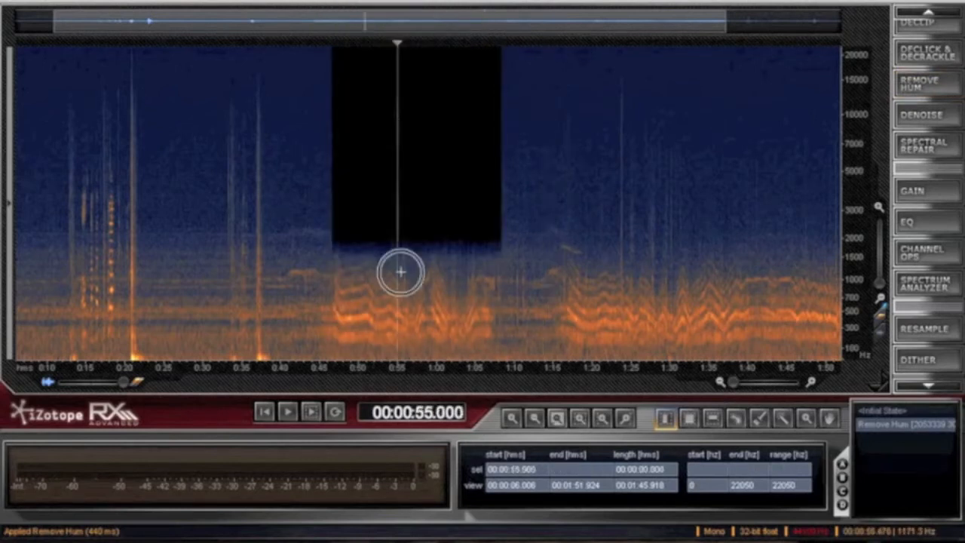
{"action": "left_click", "coordinate": [300, 268]}
{"action": "key", "text": "space"}
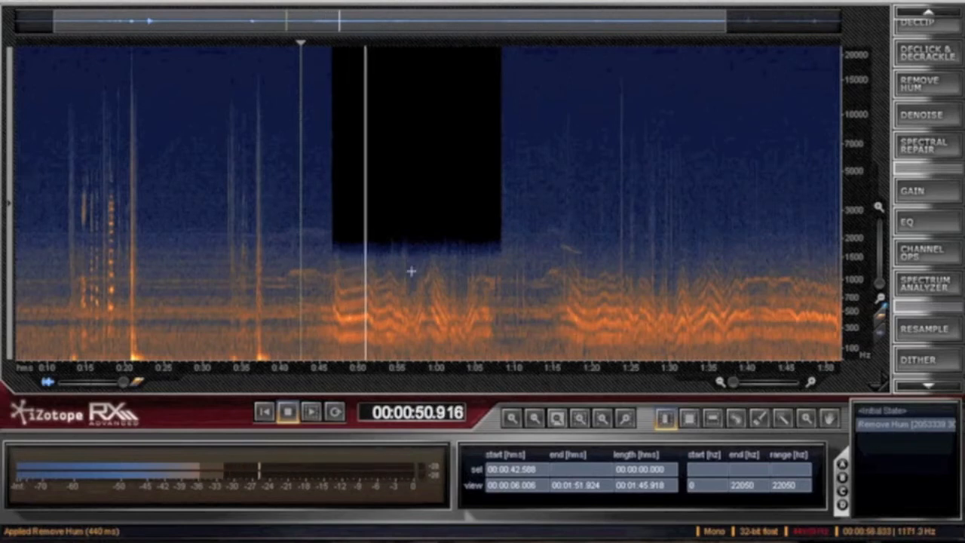
- Examine and listen to the filtered passage from about 0:46 to 1:08 up close, and stop playback
{"action": "scroll", "coordinate": [409, 272], "scroll_direction": "up", "scroll_amount": 3}
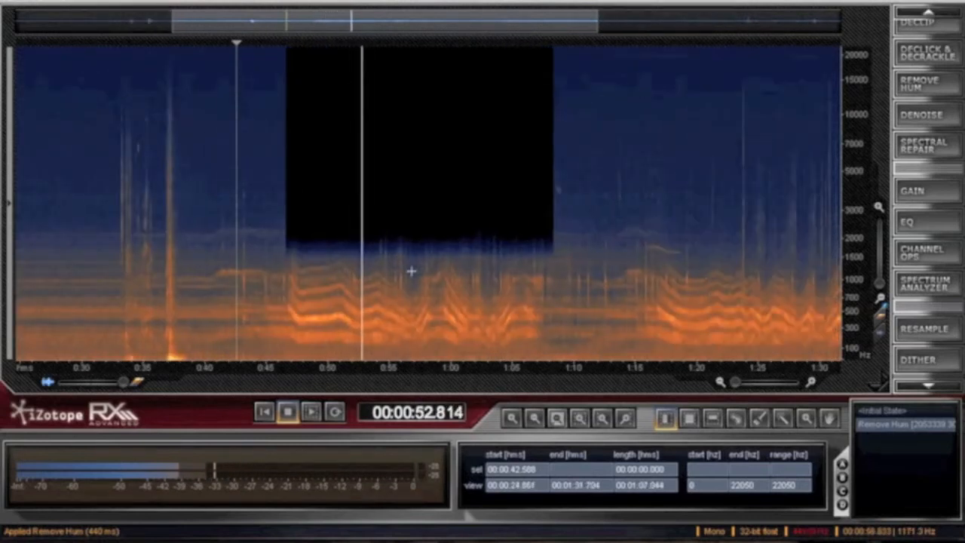
{"action": "scroll", "coordinate": [411, 271], "scroll_direction": "up", "scroll_amount": 3}
{"action": "scroll", "coordinate": [411, 272], "scroll_direction": "up", "scroll_amount": 2}
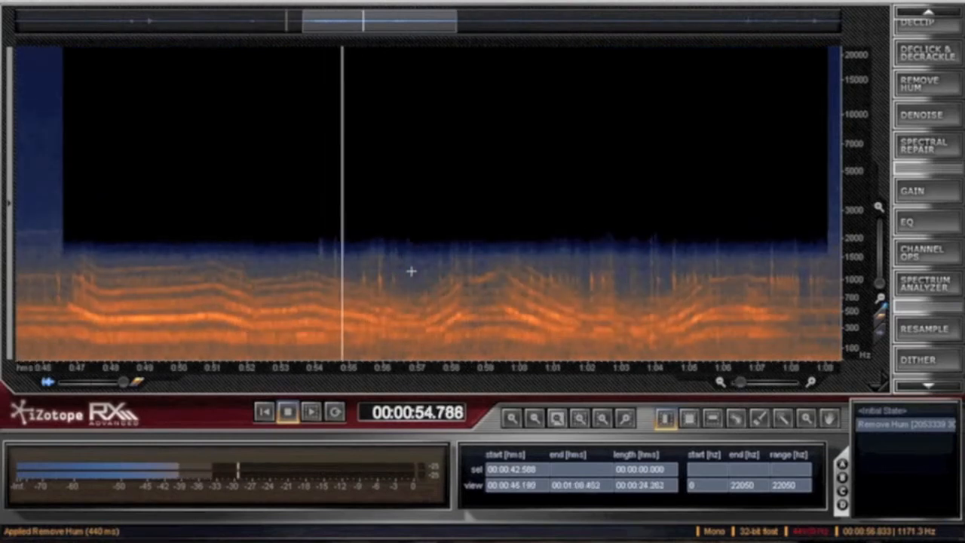
{"action": "key", "text": "space"}
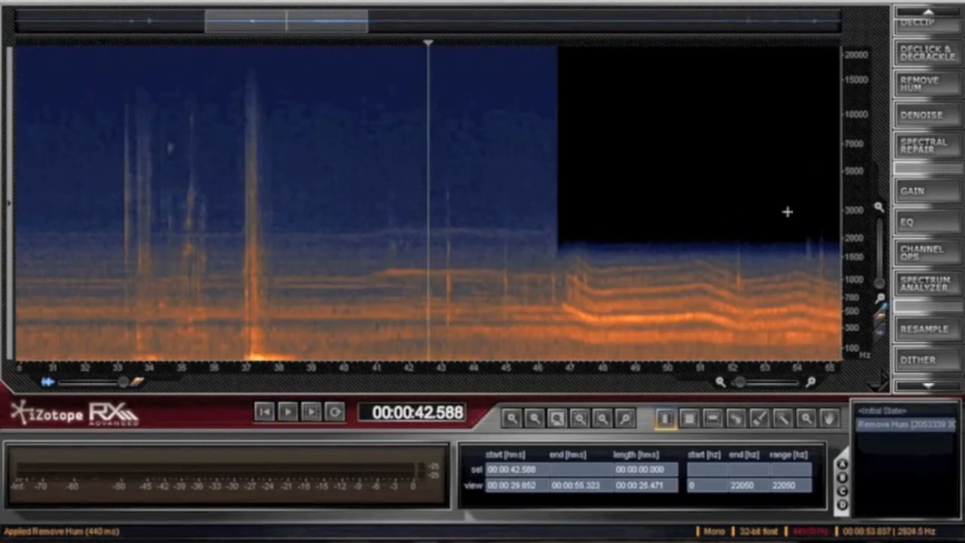
{"action": "scroll", "coordinate": [750, 222], "scroll_direction": "down", "scroll_amount": 5}
{"action": "scroll", "coordinate": [750, 221], "scroll_direction": "up", "scroll_amount": 3}
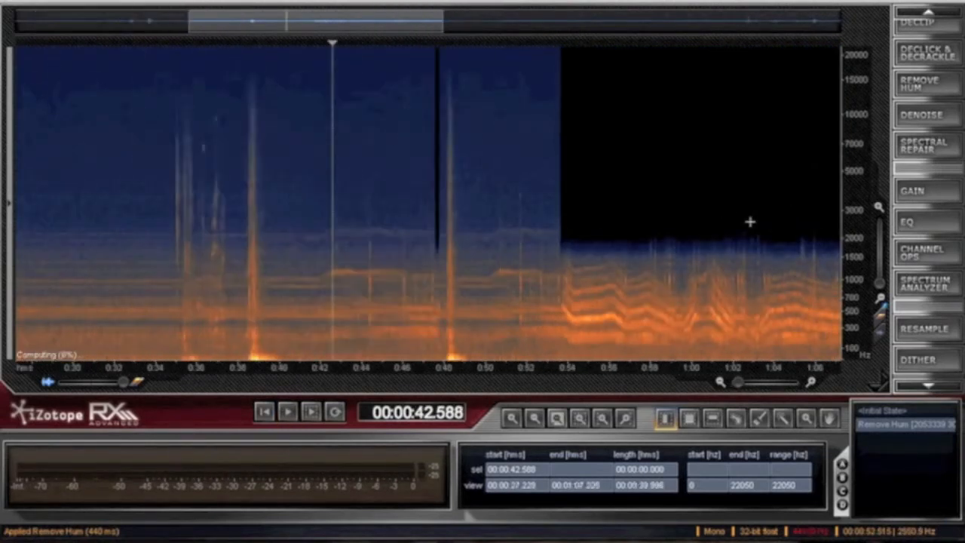
{"action": "left_click_drag", "start_coordinate": [315, 19], "coordinate": [397, 21]}
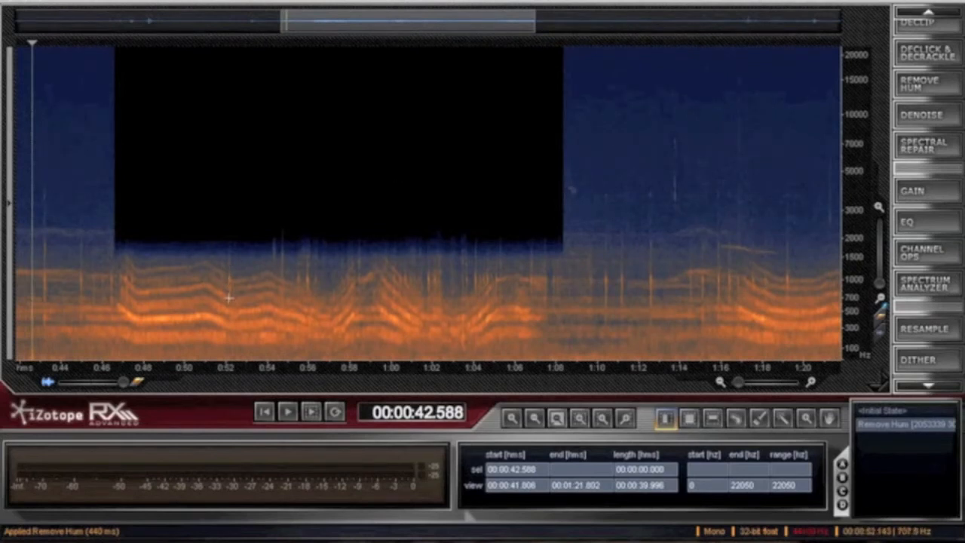
- Open Spectral Repair and select the time-frequency region from about 46.29 to 47.68 s between about 584 and 1568 Hz
{"action": "left_click", "coordinate": [909, 157]}
{"action": "left_click_drag", "start_coordinate": [724, 318], "coordinate": [126, 375]}
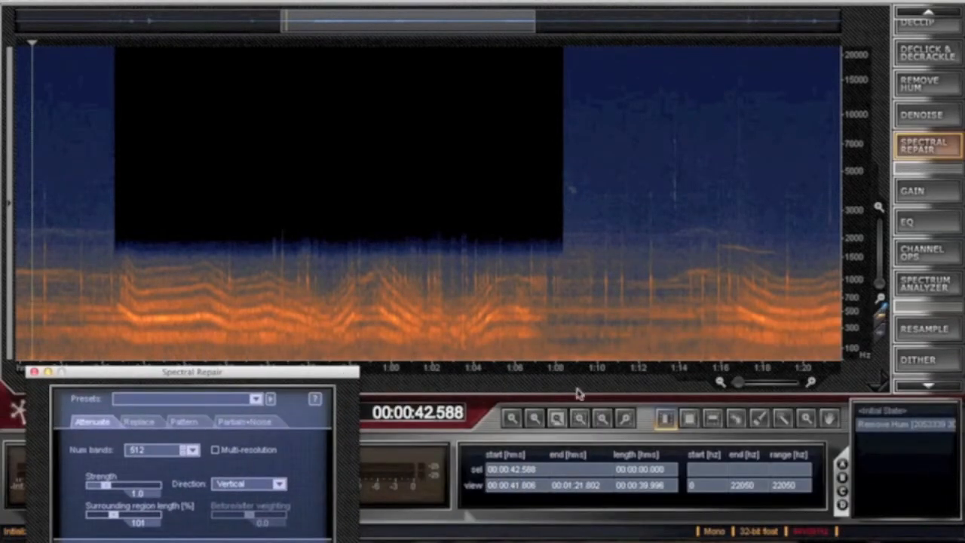
{"action": "left_click", "coordinate": [690, 419]}
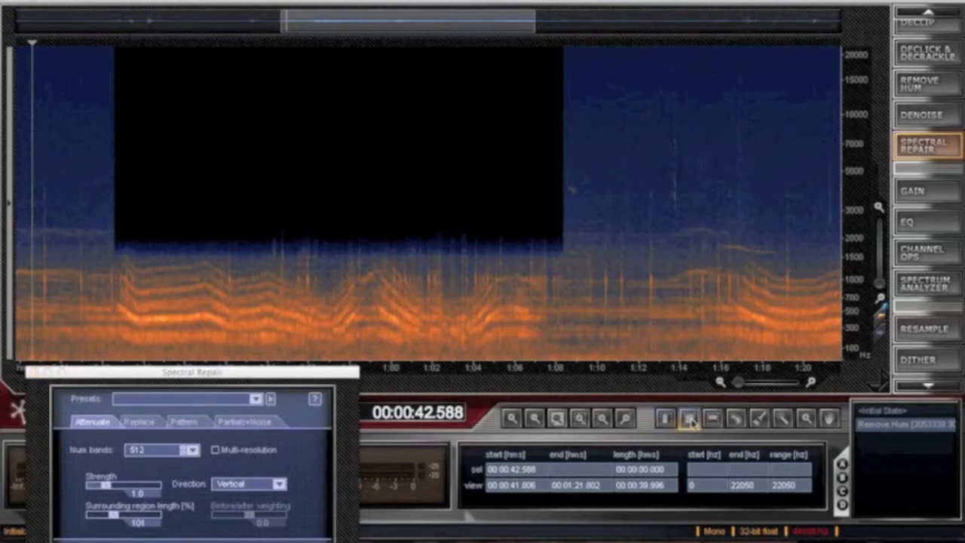
{"action": "left_click", "coordinate": [123, 246]}
{"action": "left_click", "coordinate": [110, 246]}
{"action": "left_click_drag", "start_coordinate": [107, 254], "coordinate": [136, 305]}
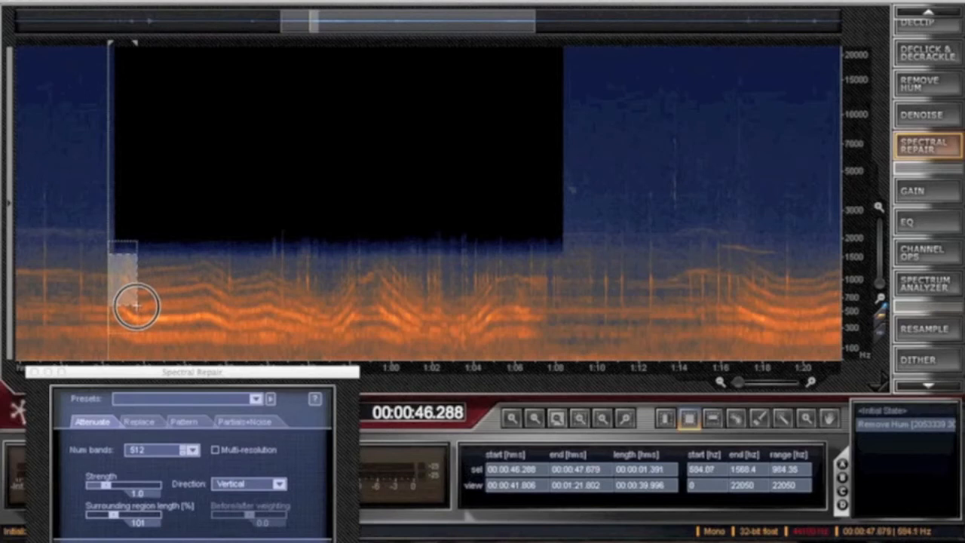
- Attenuate the selected harmonics at the start of the passage with the repair direction set to Horizontal, and clear the selection
{"action": "left_click_drag", "start_coordinate": [226, 375], "coordinate": [635, 139]}
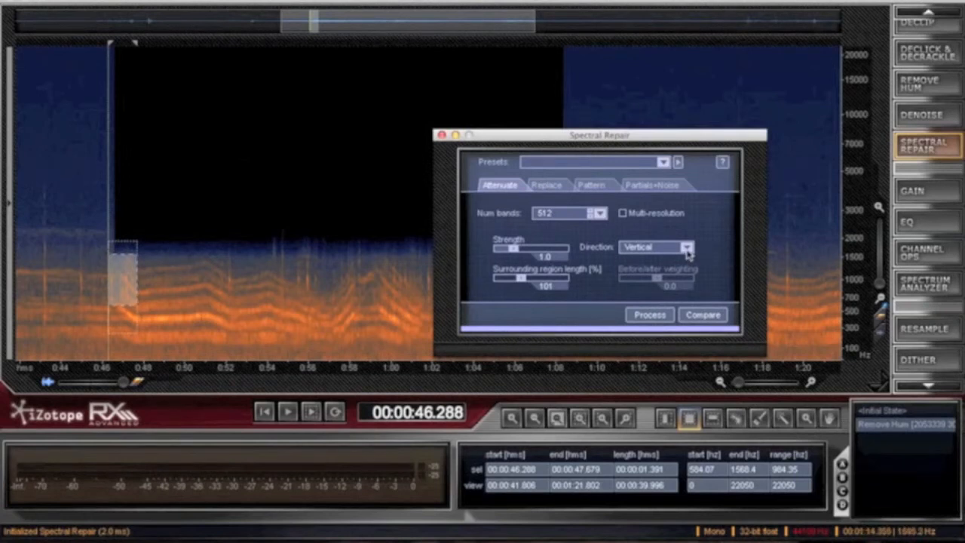
{"action": "left_click", "coordinate": [687, 249]}
{"action": "left_click", "coordinate": [658, 263]}
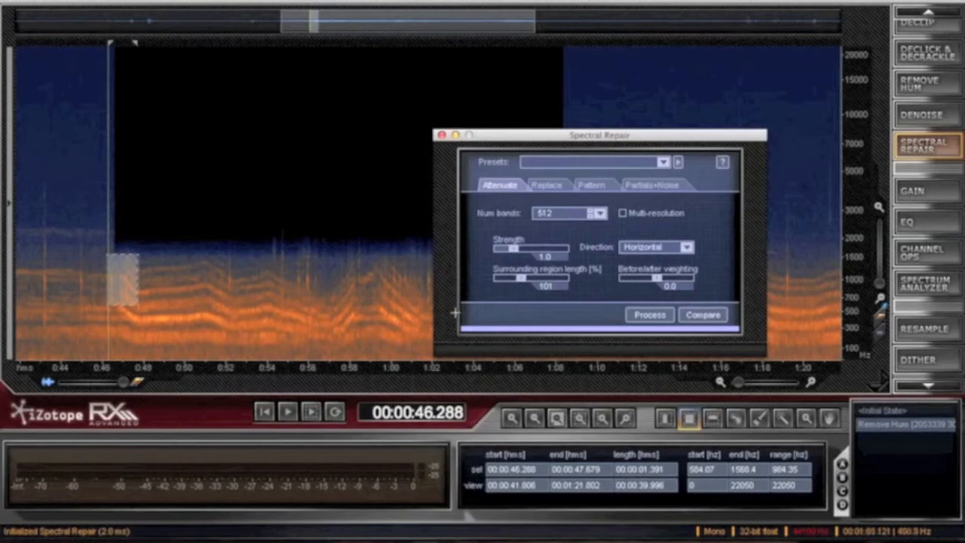
{"action": "left_click", "coordinate": [648, 315]}
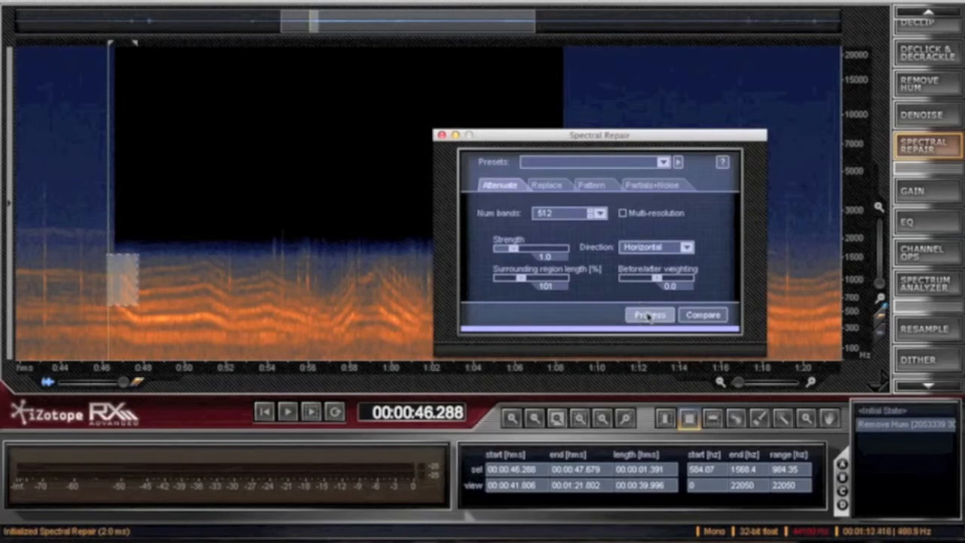
{"action": "left_click", "coordinate": [122, 312]}
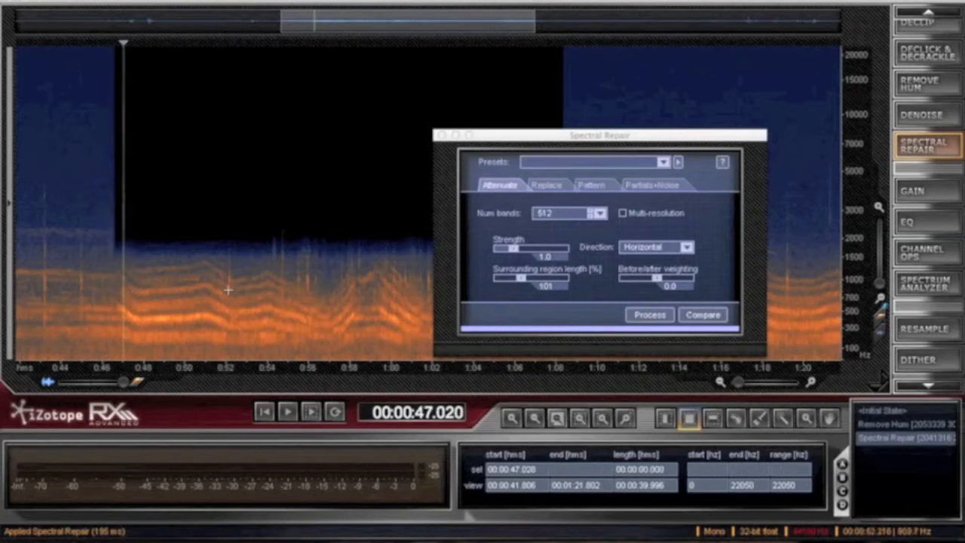
- Attenuate the region from about 51.52 to 52.44 s, about 639 to 1665 Hz, using the Vertical direction
{"action": "left_click_drag", "start_coordinate": [215, 248], "coordinate": [236, 302]}
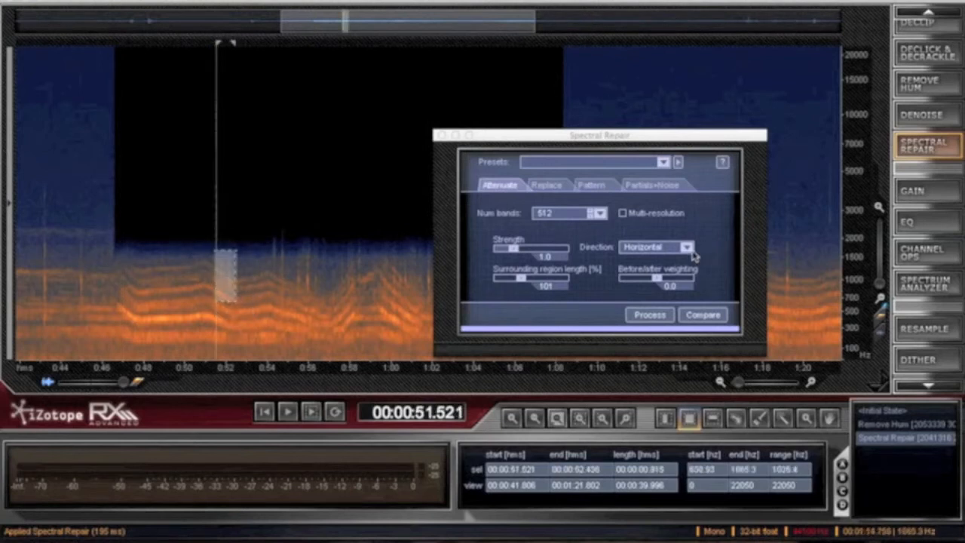
{"action": "left_click", "coordinate": [690, 252]}
{"action": "left_click", "coordinate": [655, 276]}
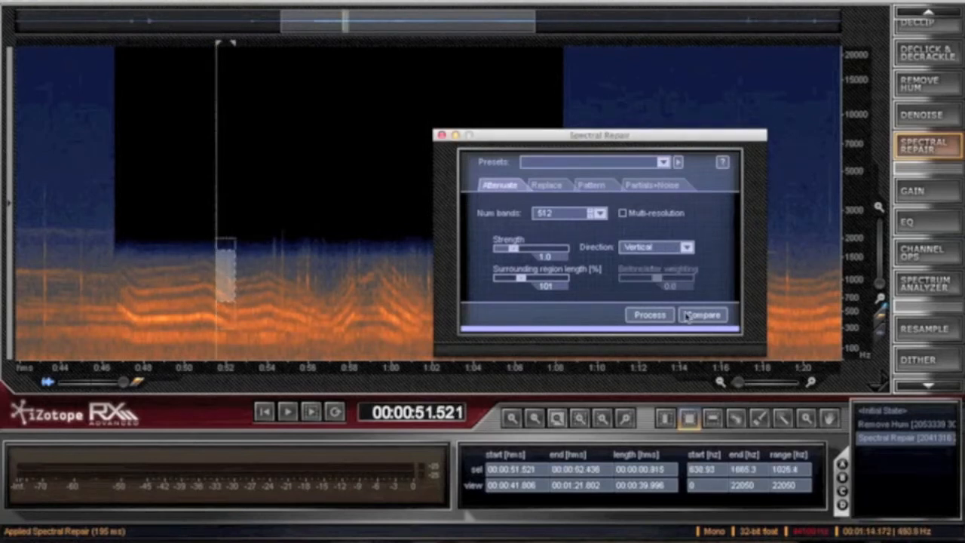
{"action": "left_click", "coordinate": [650, 315]}
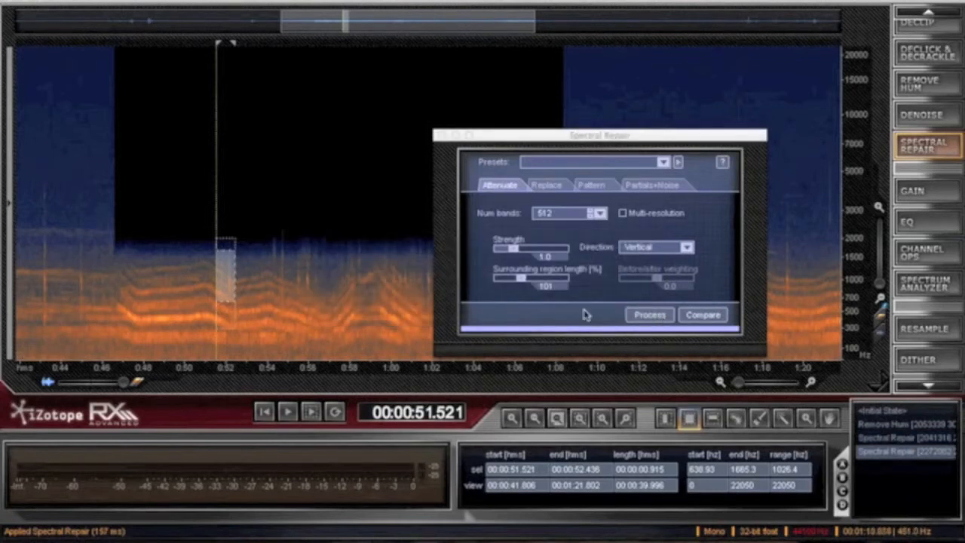
{"action": "left_click", "coordinate": [387, 304]}
- Reselect about 51.56 to 52.40 s between about 617 and 1531 Hz and attenuate it using the Horizontal direction
{"action": "left_click_drag", "start_coordinate": [217, 261], "coordinate": [235, 304]}
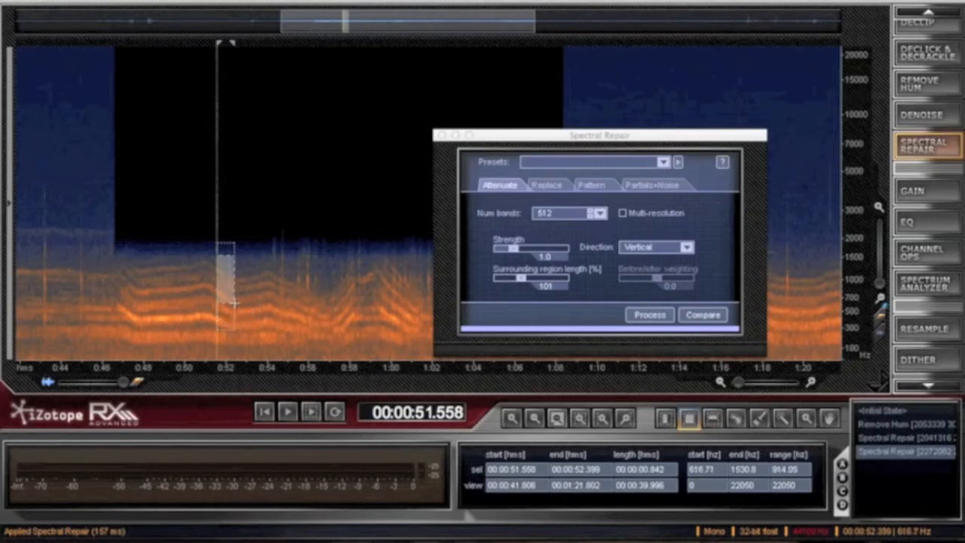
{"action": "left_click", "coordinate": [673, 245]}
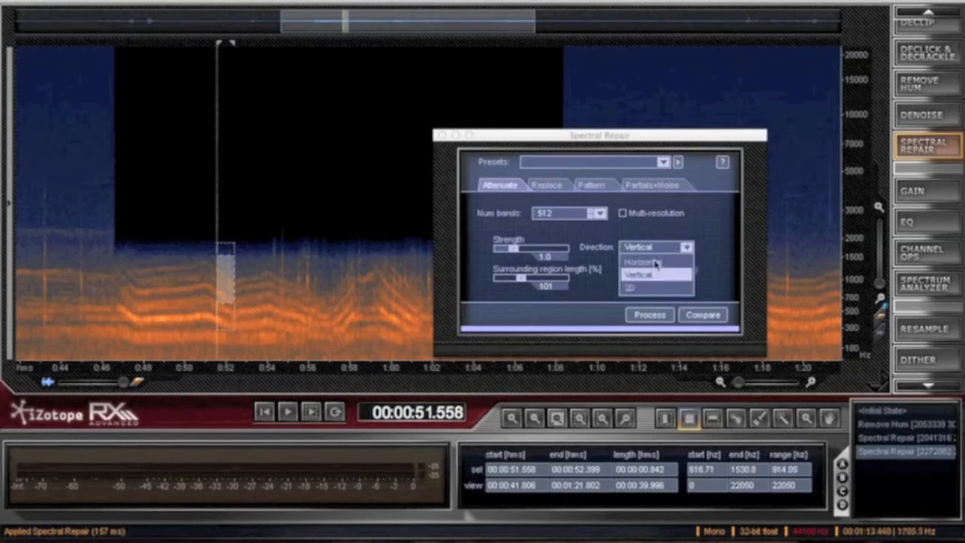
{"action": "left_click", "coordinate": [642, 260]}
{"action": "left_click", "coordinate": [647, 315]}
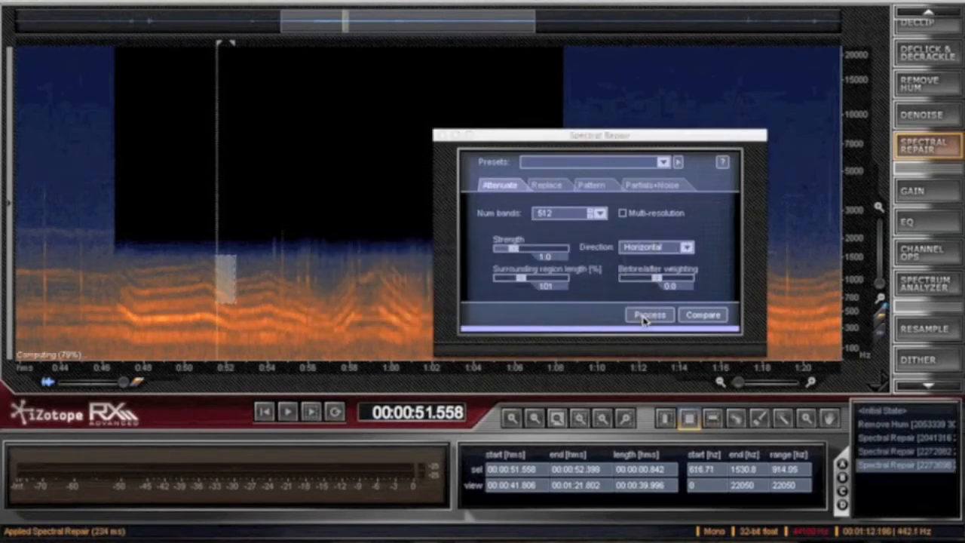
{"action": "left_click", "coordinate": [321, 295]}
- Attenuate the region from about 54.41 to 55.14 s, about 542 to 1959 Hz, and move the repair settings clear of the passage
{"action": "left_click_drag", "start_coordinate": [273, 240], "coordinate": [292, 308]}
{"action": "left_click", "coordinate": [646, 315]}
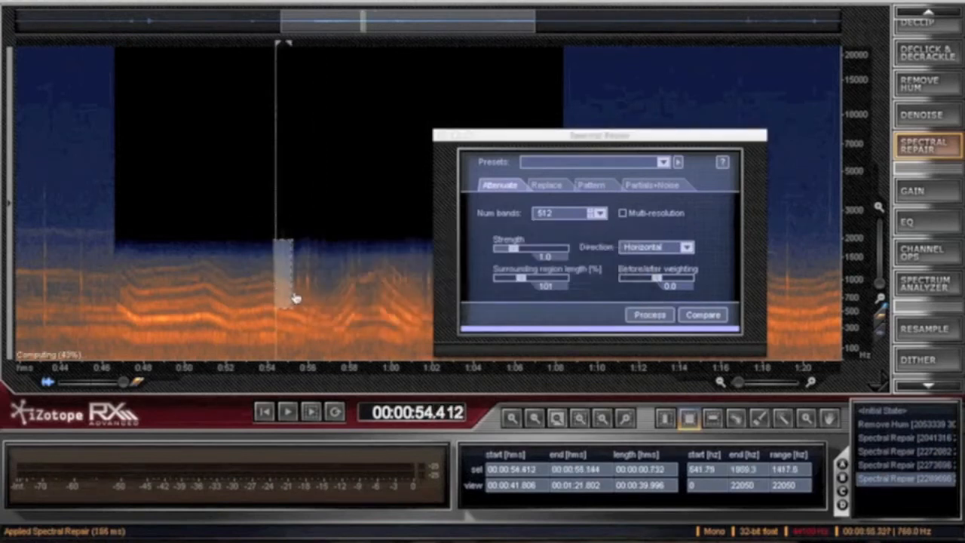
{"action": "left_click_drag", "start_coordinate": [535, 140], "coordinate": [742, 150]}
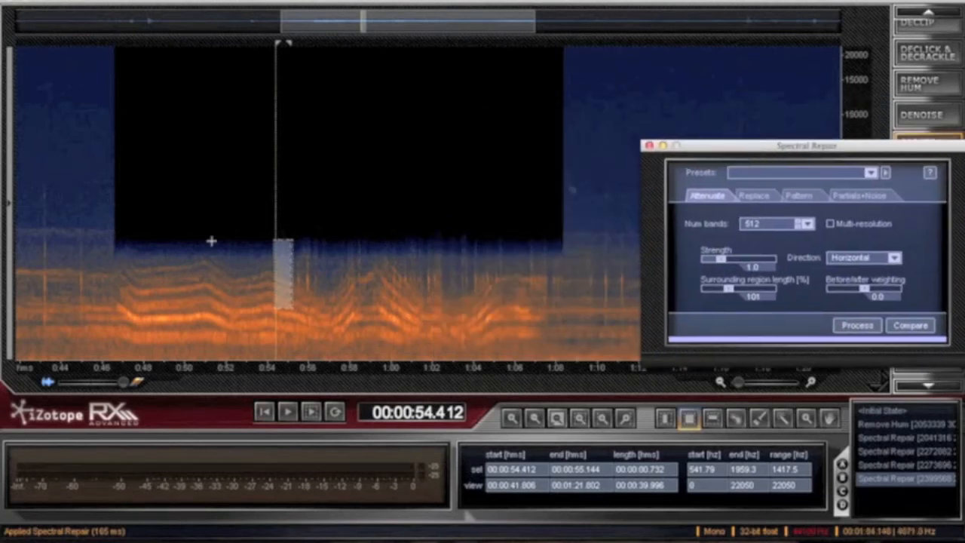
- Try to attenuate the whole stretch from about 55.36 s to 1:08.35 between about 471 and 1787 Hz, and undo it
{"action": "left_click", "coordinate": [299, 236]}
{"action": "left_click_drag", "start_coordinate": [294, 243], "coordinate": [563, 313]}
{"action": "left_click", "coordinate": [872, 324]}
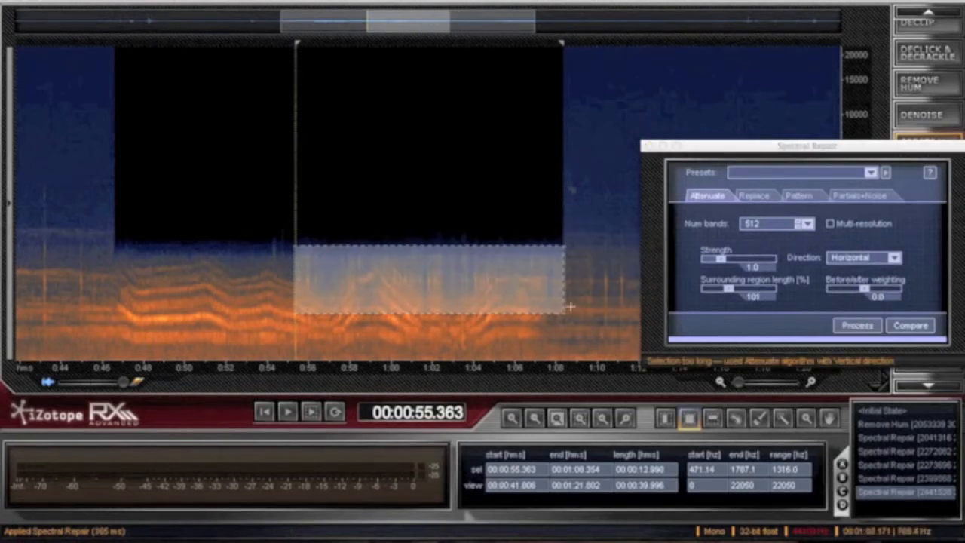
{"action": "left_click", "coordinate": [580, 310]}
{"action": "key", "text": "ctrl+z"}
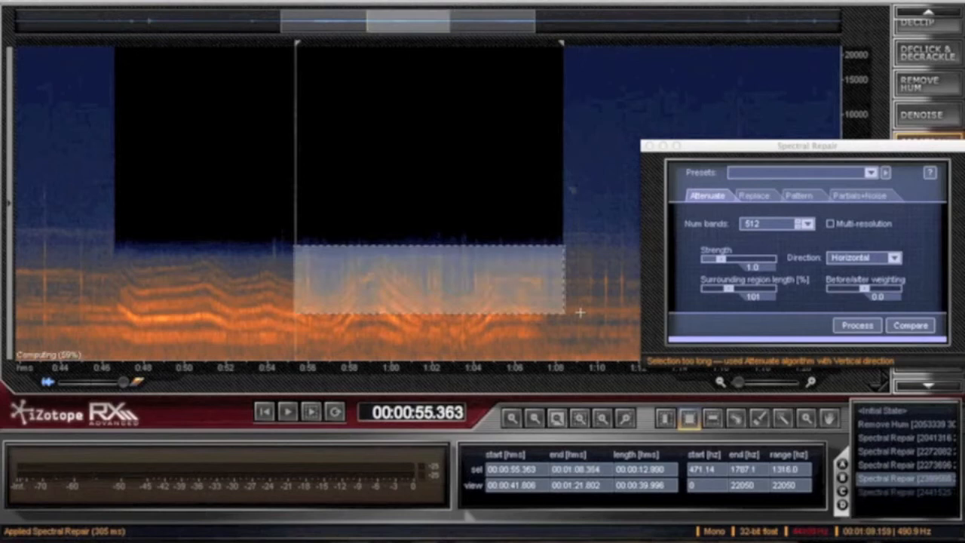
- Attenuate short harmonic patches at about 55.29 to 55.69 s and 56.97 to 57.41 s, plus one around 0:58
{"action": "left_click", "coordinate": [304, 266]}
{"action": "left_click_drag", "start_coordinate": [293, 255], "coordinate": [301, 291]}
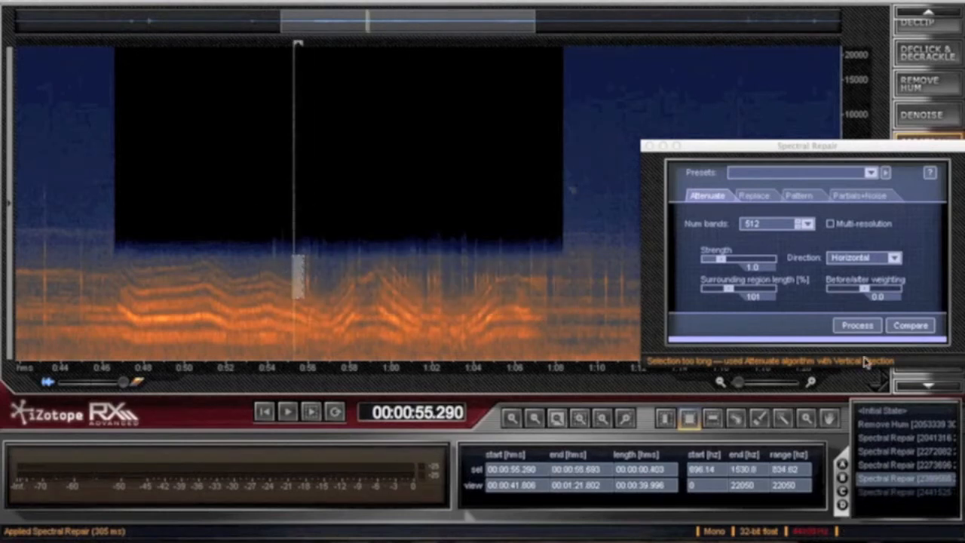
{"action": "left_click", "coordinate": [851, 327]}
{"action": "left_click", "coordinate": [328, 287]}
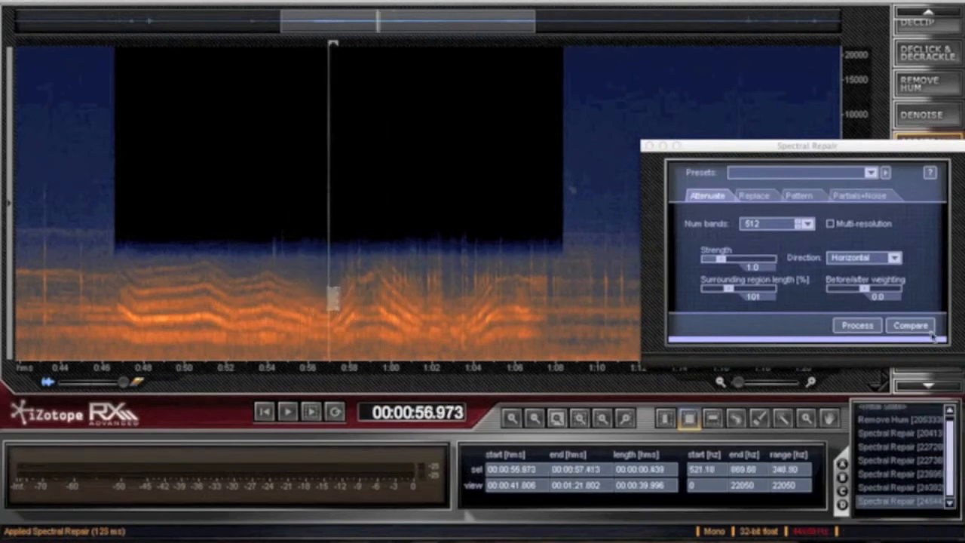
{"action": "left_click_drag", "start_coordinate": [345, 246], "coordinate": [363, 297]}
- Listen to the repaired patches from about 57.41 s and from about 55.36 s
{"action": "left_click", "coordinate": [337, 291]}
{"action": "key", "text": "space"}
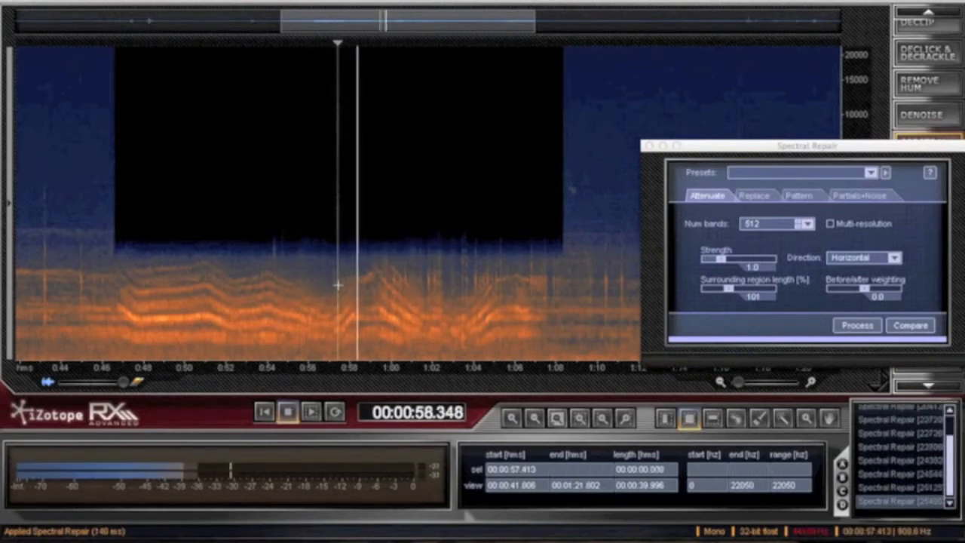
{"action": "left_click", "coordinate": [296, 285]}
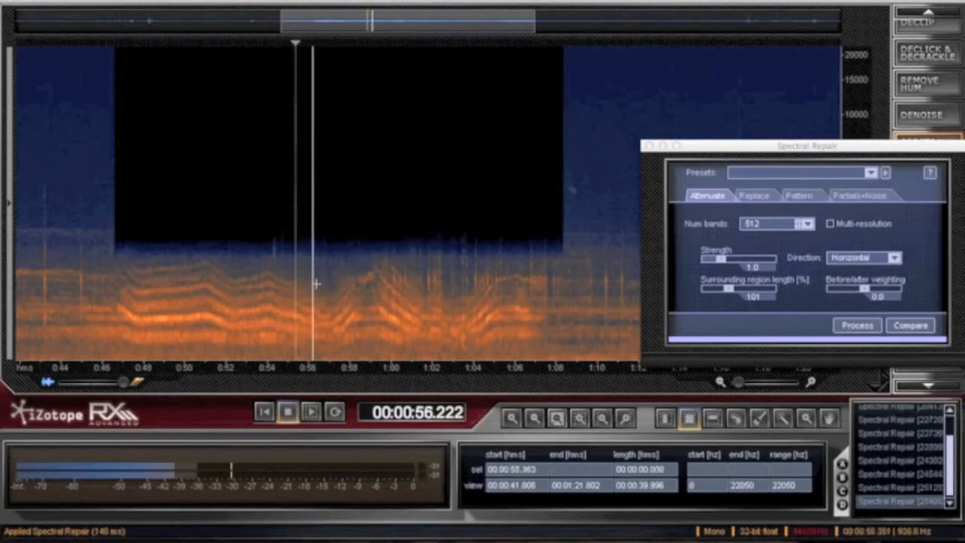
{"action": "left_click", "coordinate": [335, 280]}
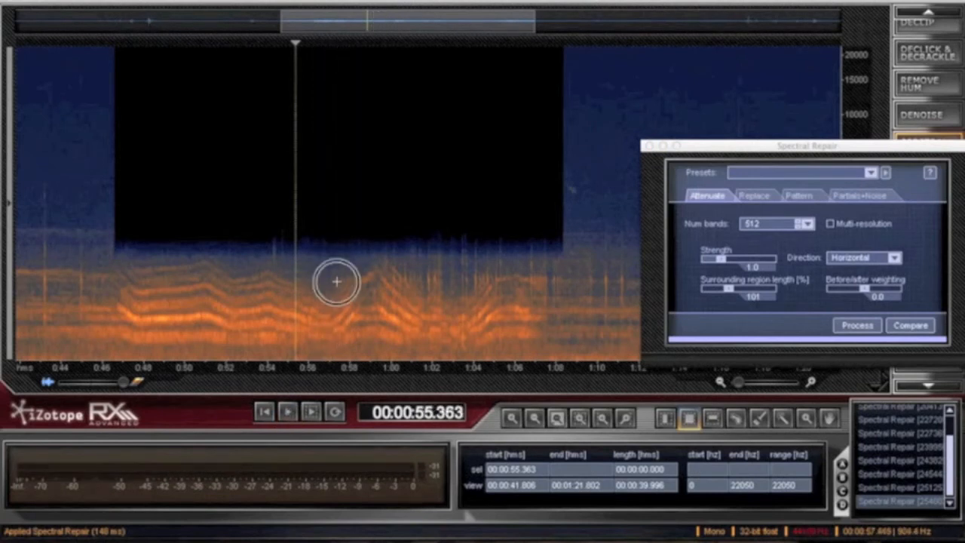
{"action": "key", "text": "space"}
- Attenuate the thin sliver of harmonics from about 57.52 to 57.71 s and listen to it from about 56.72 s
{"action": "left_click_drag", "start_coordinate": [340, 255], "coordinate": [343, 291]}
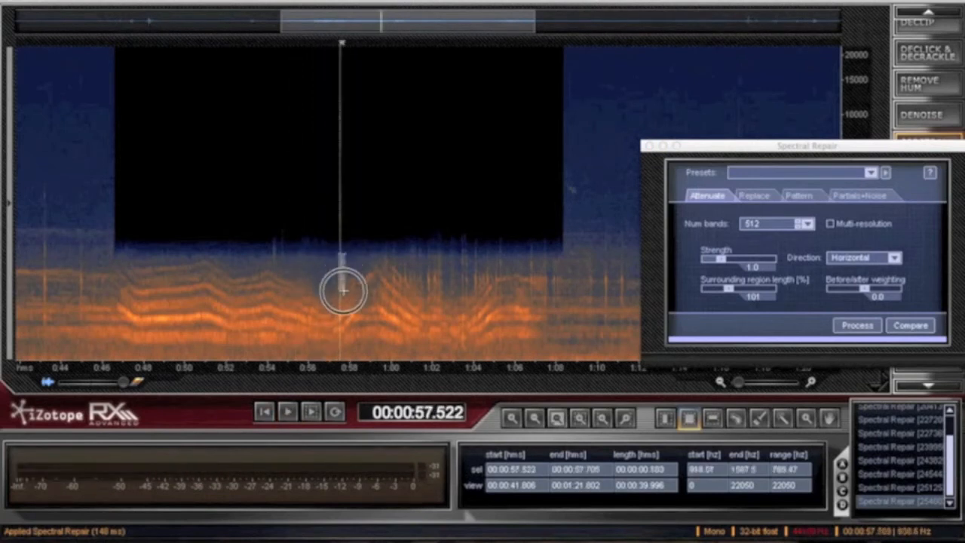
{"action": "left_click", "coordinate": [853, 328]}
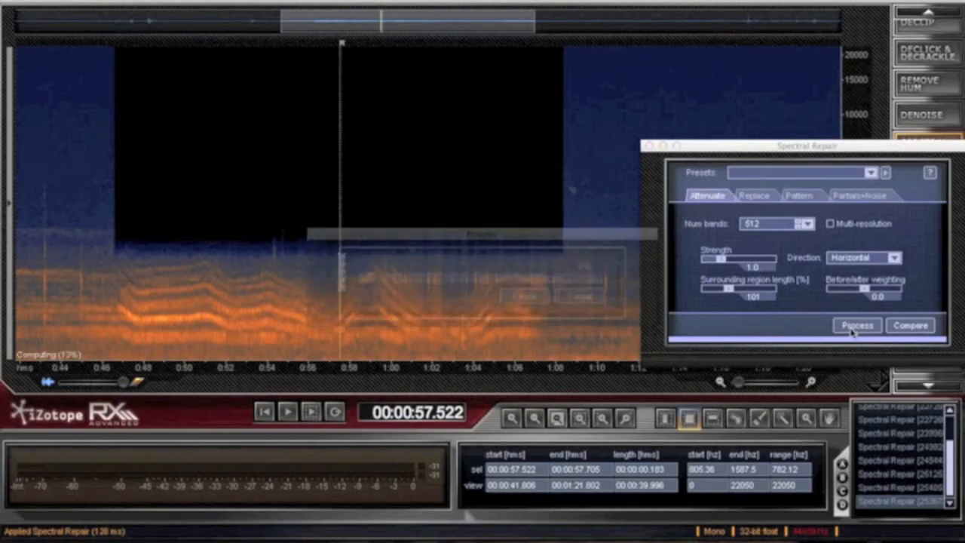
{"action": "left_click", "coordinate": [323, 290]}
{"action": "key", "text": "space"}
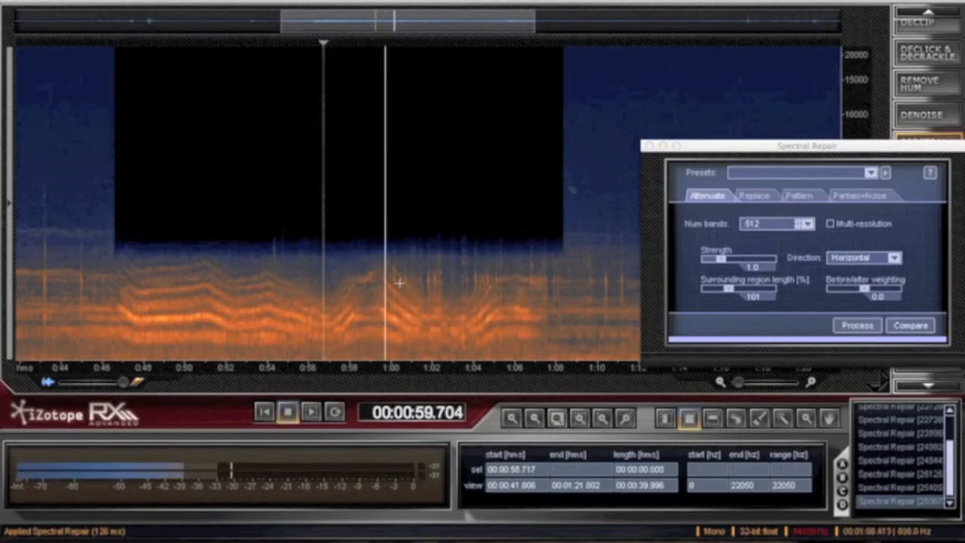
{"action": "key", "text": "space"}
- Attenuate successive harmonic patches from about 0:59 onward, ending with about 1:01.62 to 1:02.54 between about 573 and 1021 Hz
{"action": "left_click_drag", "start_coordinate": [369, 286], "coordinate": [383, 304]}
{"action": "left_click", "coordinate": [857, 325]}
{"action": "left_click_drag", "start_coordinate": [392, 267], "coordinate": [445, 288]}
{"action": "left_click", "coordinate": [858, 325]}
{"action": "left_click_drag", "start_coordinate": [423, 252], "coordinate": [565, 286]}
{"action": "left_click", "coordinate": [858, 326]}
{"action": "left_click_drag", "start_coordinate": [425, 280], "coordinate": [445, 307]}
{"action": "left_click", "coordinate": [857, 326]}
- Listen to the newly repaired patches from about 1:00.67 and from about 1:03.30
{"action": "key", "text": "space"}
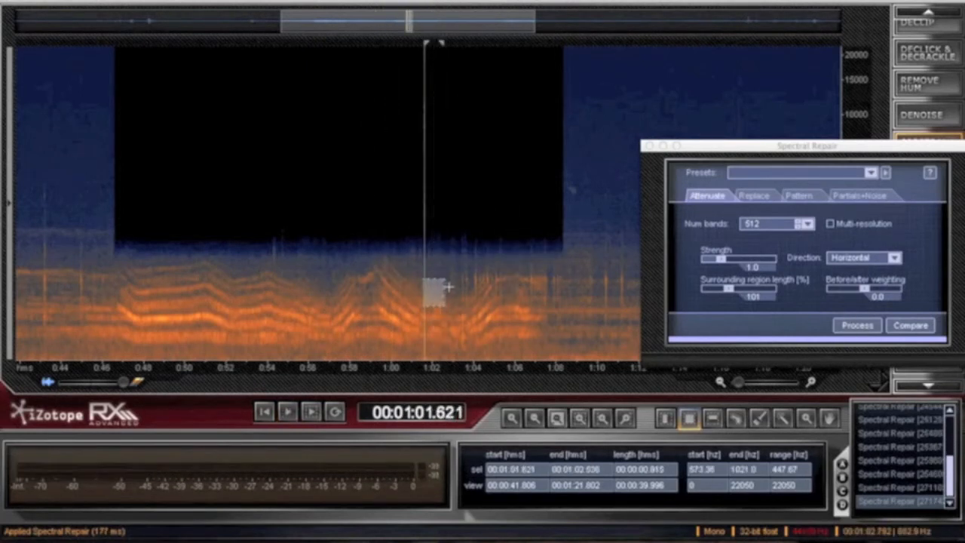
{"action": "left_click", "coordinate": [405, 286]}
{"action": "key", "text": "space"}
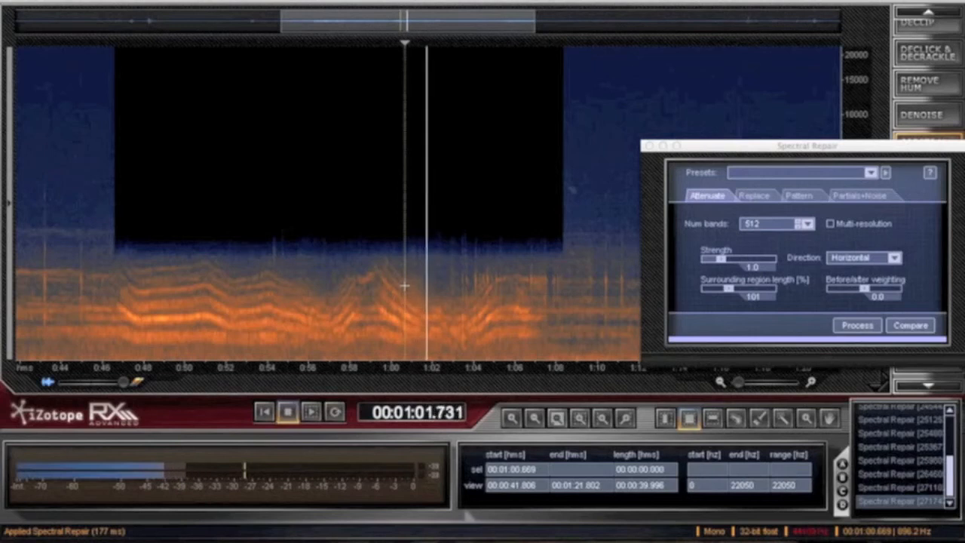
{"action": "key", "text": "space"}
{"action": "key", "text": "space"}
{"action": "left_click", "coordinate": [459, 305]}
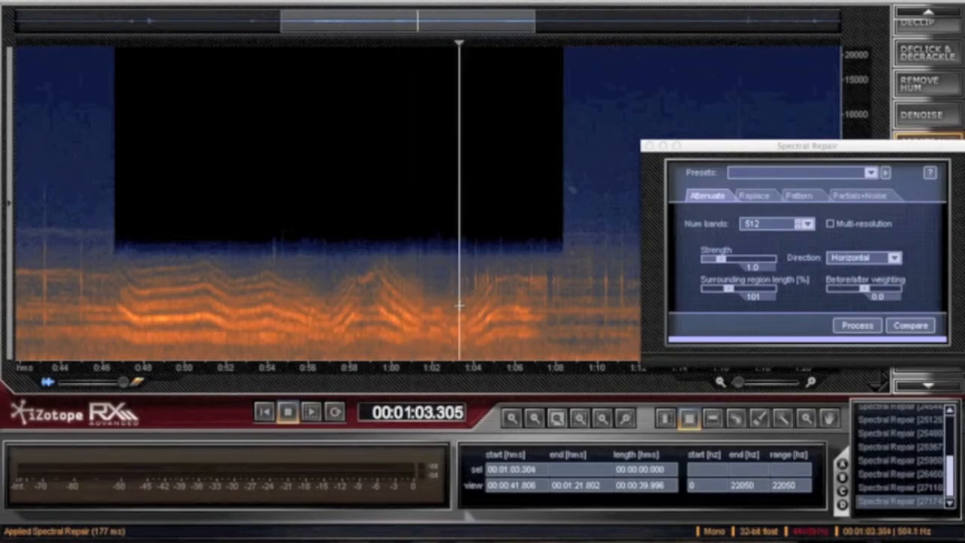
- Attenuate the harmonics from about 1:03.23 to 1:05.43, and the patch from about 1:04.00 to 1:05.28 with strength 1.3
{"action": "left_click_drag", "start_coordinate": [457, 270], "coordinate": [504, 290]}
{"action": "left_click", "coordinate": [847, 330]}
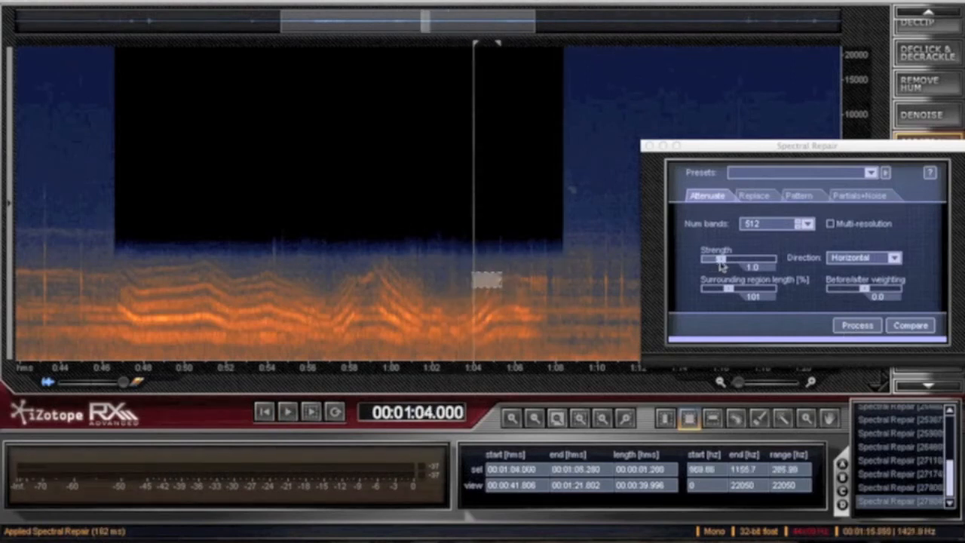
{"action": "left_click_drag", "start_coordinate": [719, 259], "coordinate": [722, 260]}
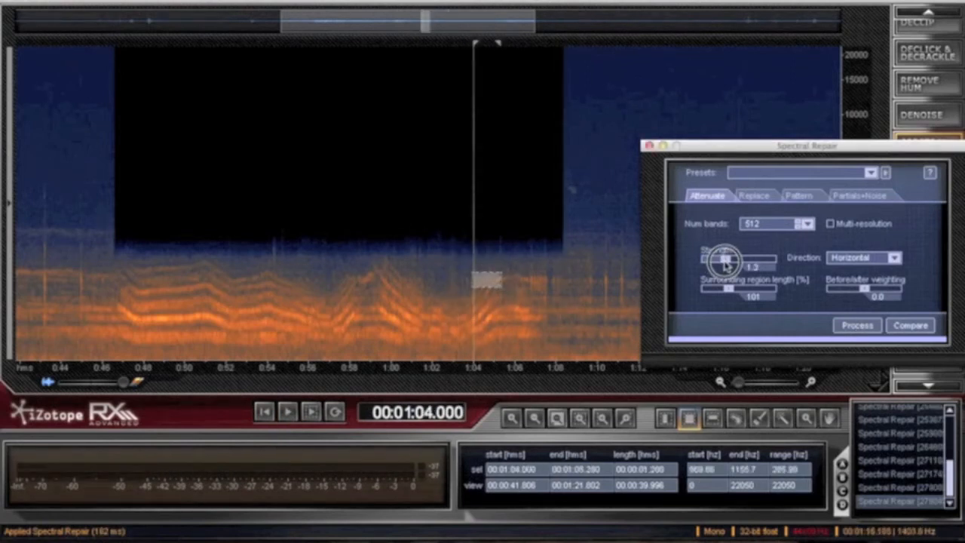
{"action": "left_click", "coordinate": [855, 326]}
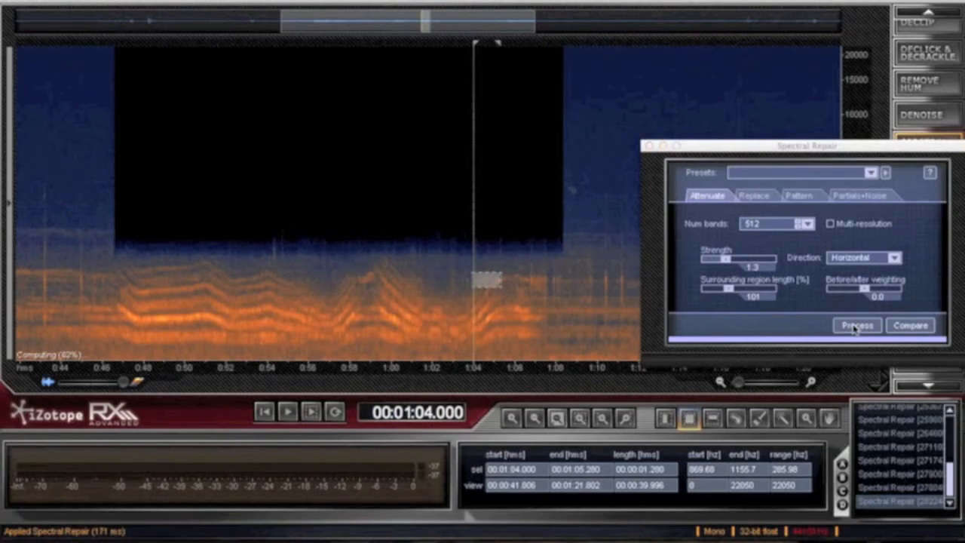
- Listen to the repaired patch from about 1:04.00 and again from about 1:03.19
{"action": "left_click", "coordinate": [529, 309]}
{"action": "left_click", "coordinate": [473, 307]}
{"action": "key", "text": "space"}
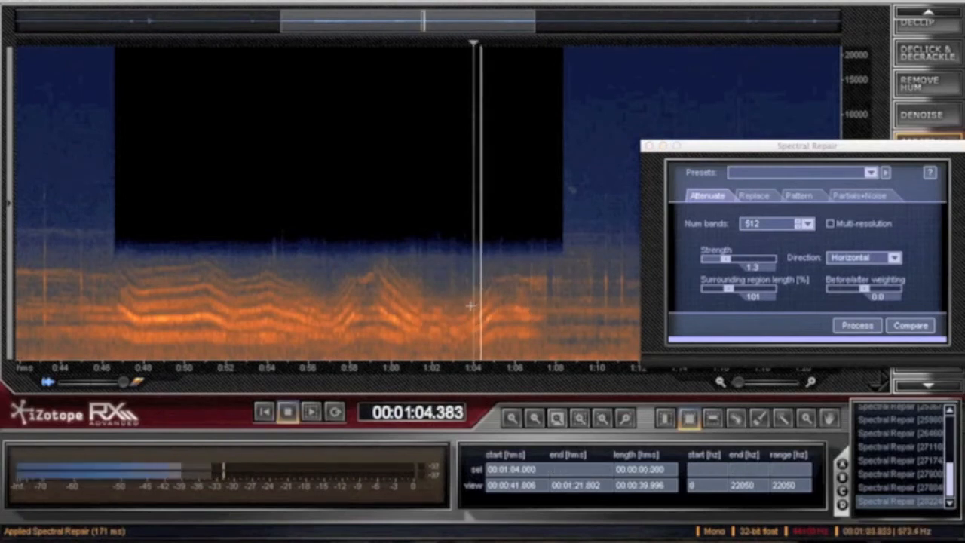
{"action": "left_click", "coordinate": [458, 308]}
{"action": "key", "text": "space"}
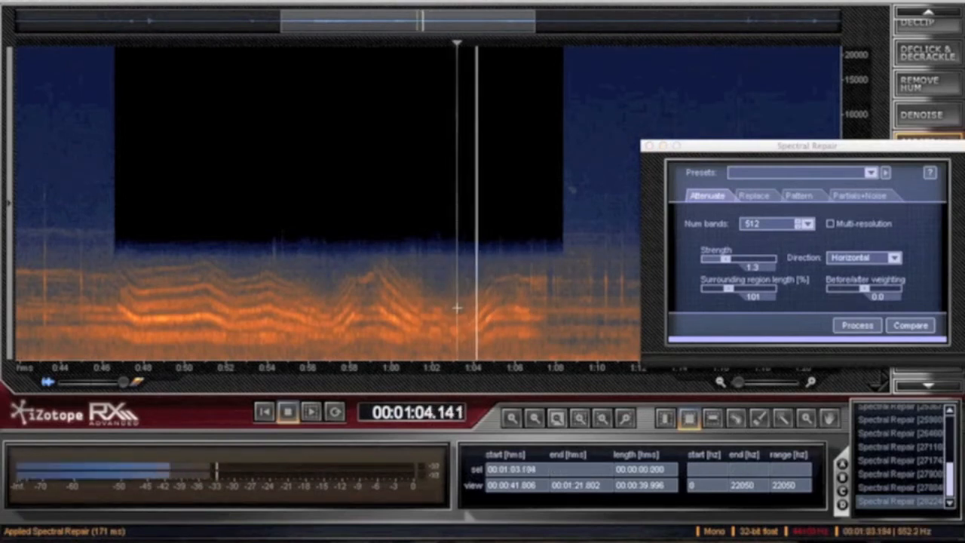
{"action": "key", "text": "space"}
- Attenuate the narrow strip from about 1:04.00 to 1:04.33 below about 896 Hz and listen to it from about 1:03.78
{"action": "left_click", "coordinate": [473, 290]}
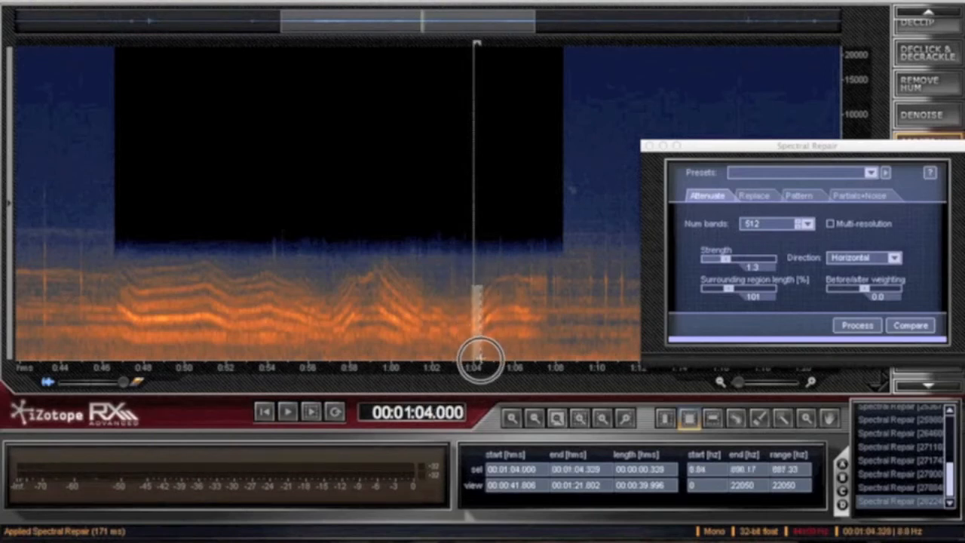
{"action": "left_click", "coordinate": [847, 331]}
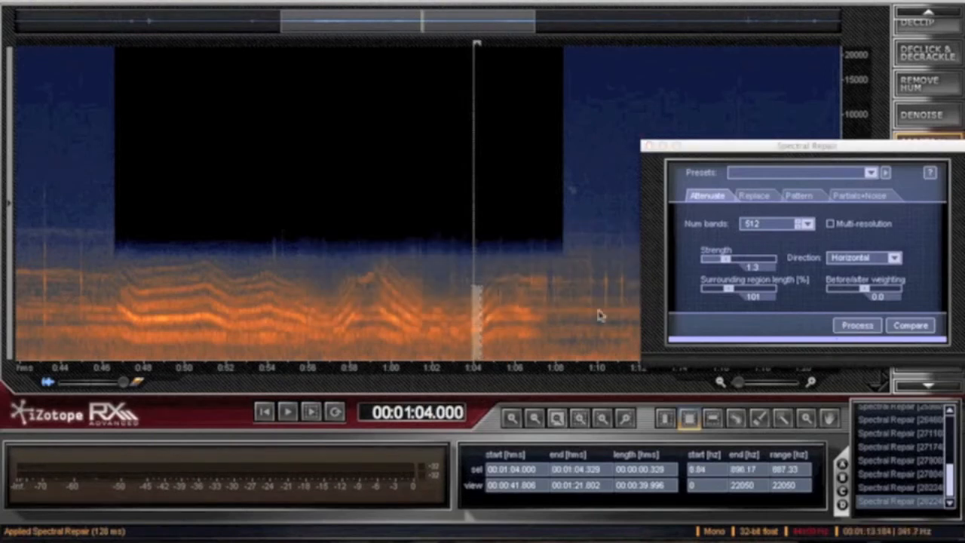
{"action": "left_click", "coordinate": [496, 277]}
{"action": "key", "text": "space"}
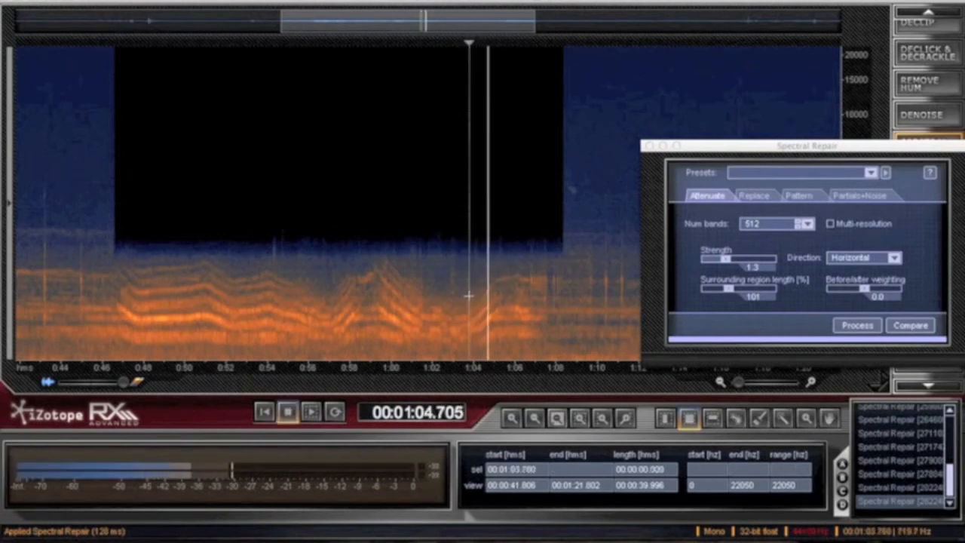
{"action": "key", "text": "space"}
- Attenuate a harmonic patch near 1:05 and the band from about 1:06.60 to 1:08.32 between 0 and about 2027 Hz
{"action": "left_click", "coordinate": [497, 330]}
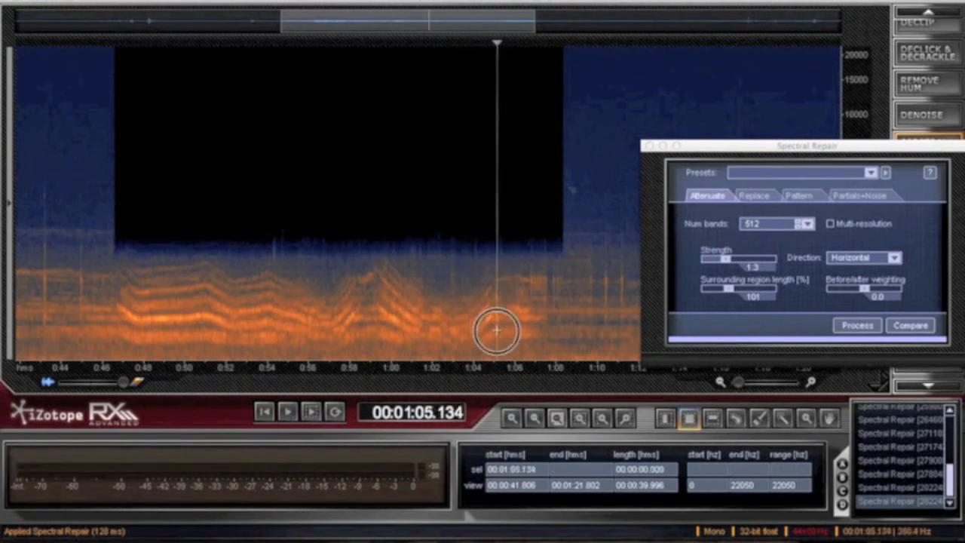
{"action": "left_click", "coordinate": [846, 325]}
{"action": "left_click", "coordinate": [523, 259]}
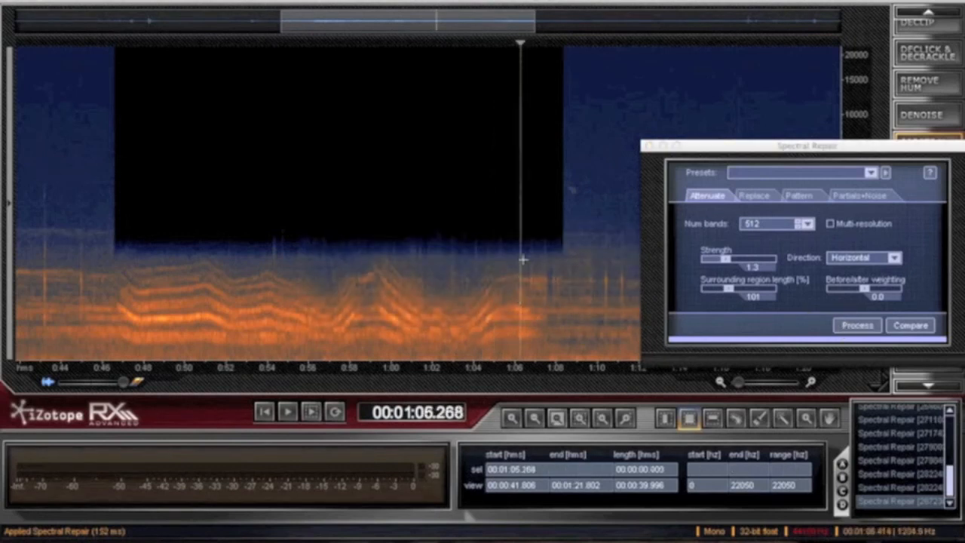
{"action": "left_click_drag", "start_coordinate": [527, 239], "coordinate": [563, 372]}
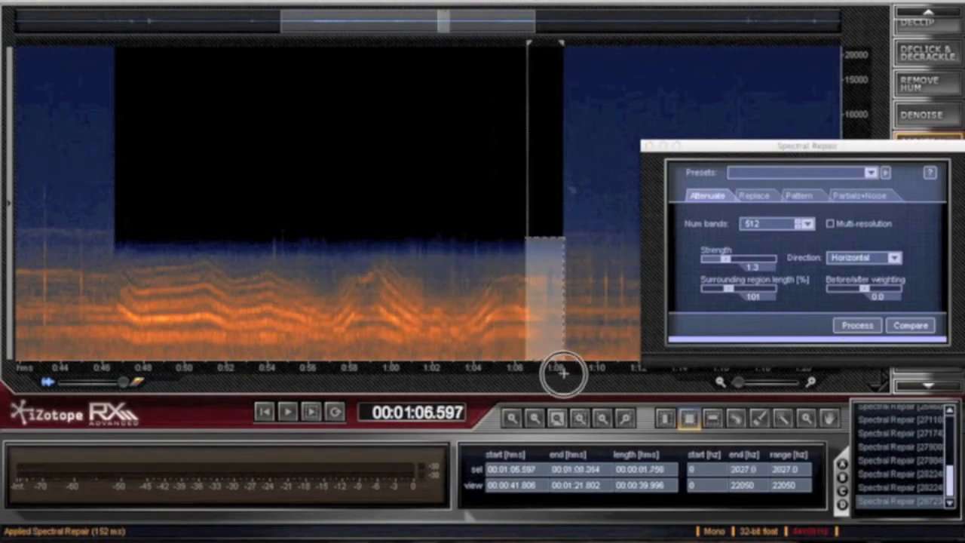
{"action": "left_click", "coordinate": [871, 325]}
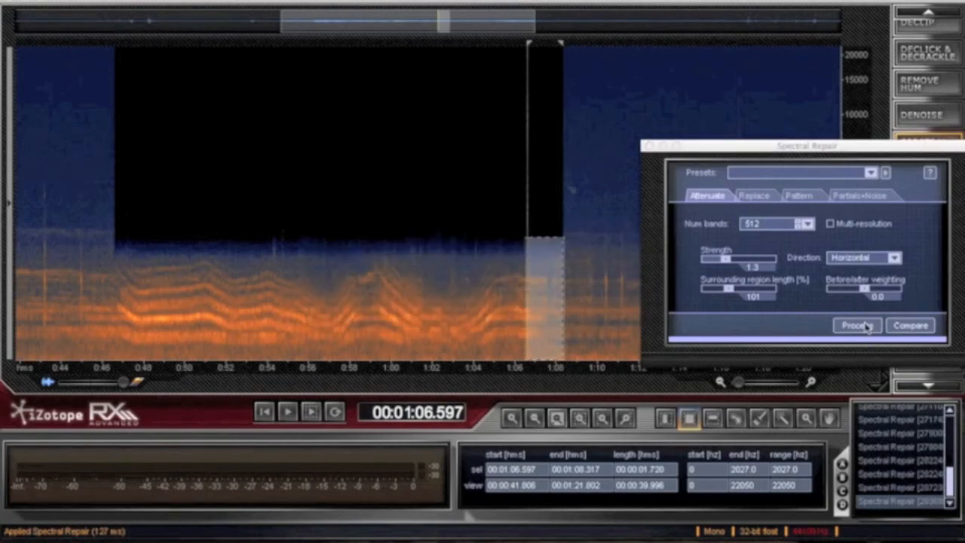
- Listen to the repaired passage from about 1:06.60, from about 1:03.56 and from about 1:04.00
{"action": "key", "text": "space"}
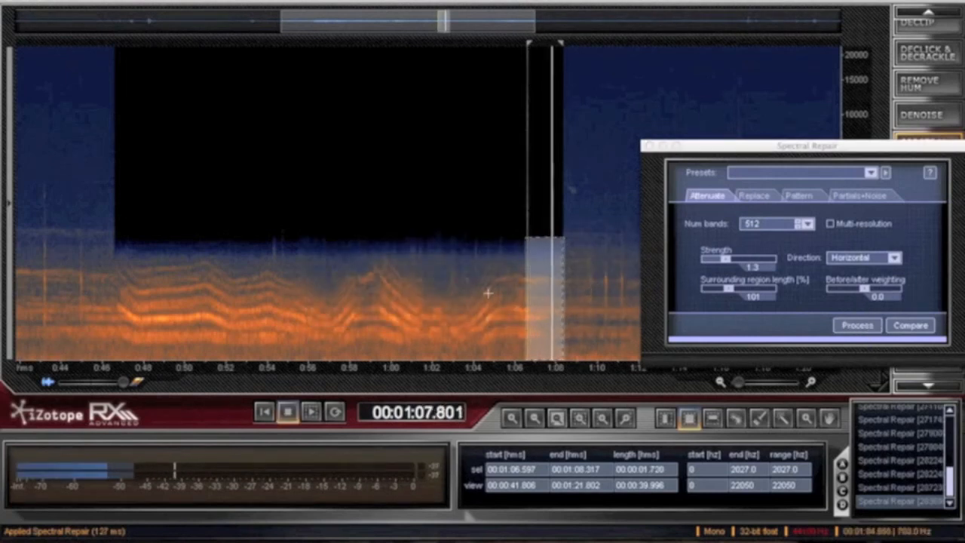
{"action": "left_click", "coordinate": [465, 290]}
{"action": "key", "text": "space"}
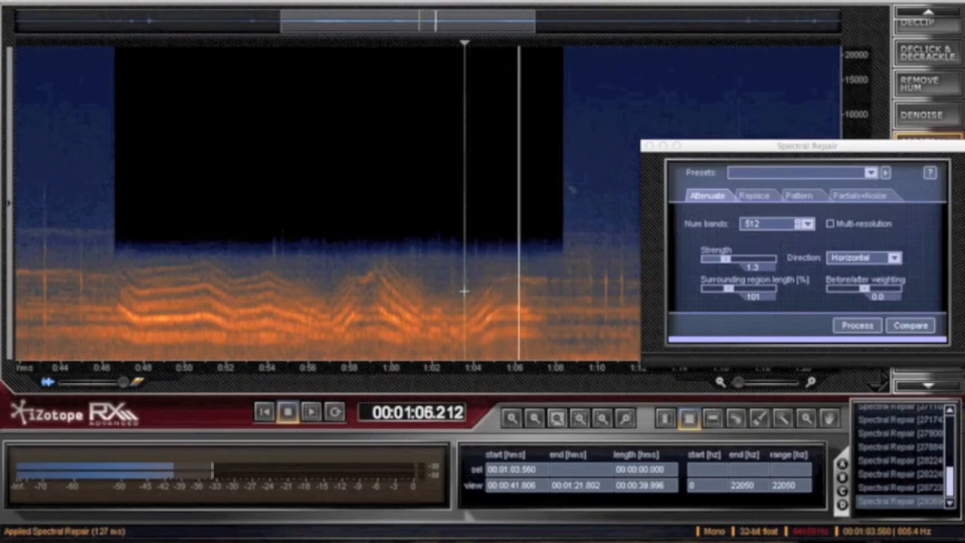
{"action": "left_click", "coordinate": [495, 285]}
{"action": "left_click", "coordinate": [471, 286]}
{"action": "key", "text": "space"}
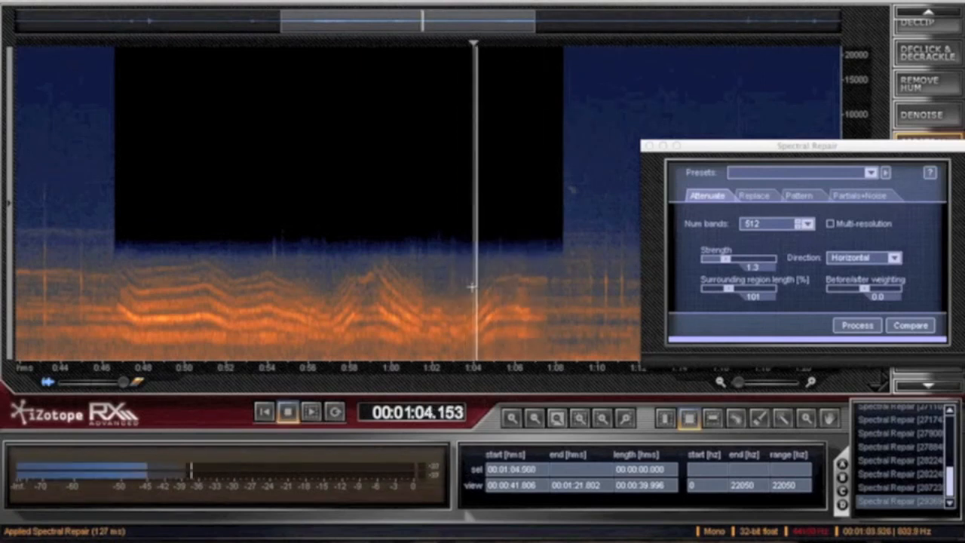
{"action": "key", "text": "space"}
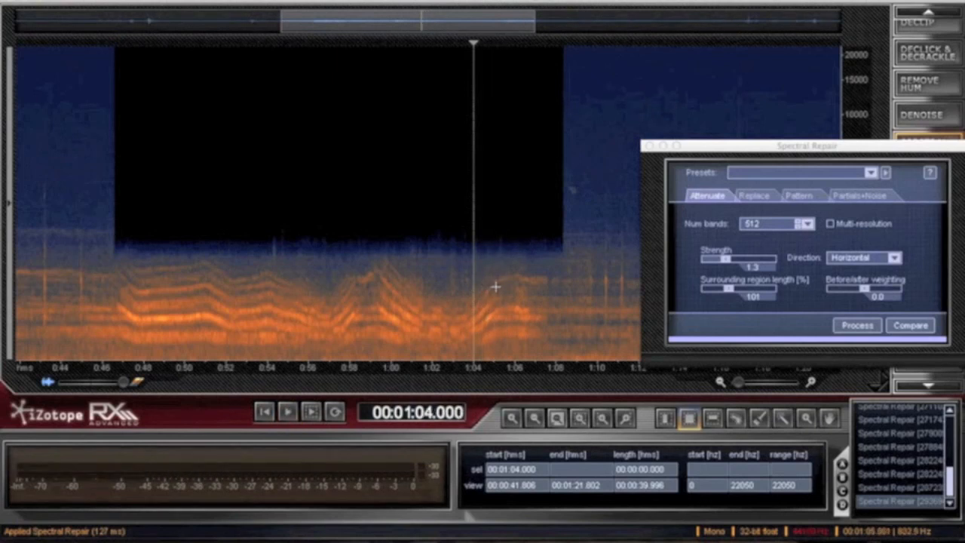
- Attenuate the small harmonic patch from about 1:05.06 to 1:05.43 and listen from about 1:07.44 and from about 56.68 s
{"action": "left_click_drag", "start_coordinate": [495, 286], "coordinate": [504, 305]}
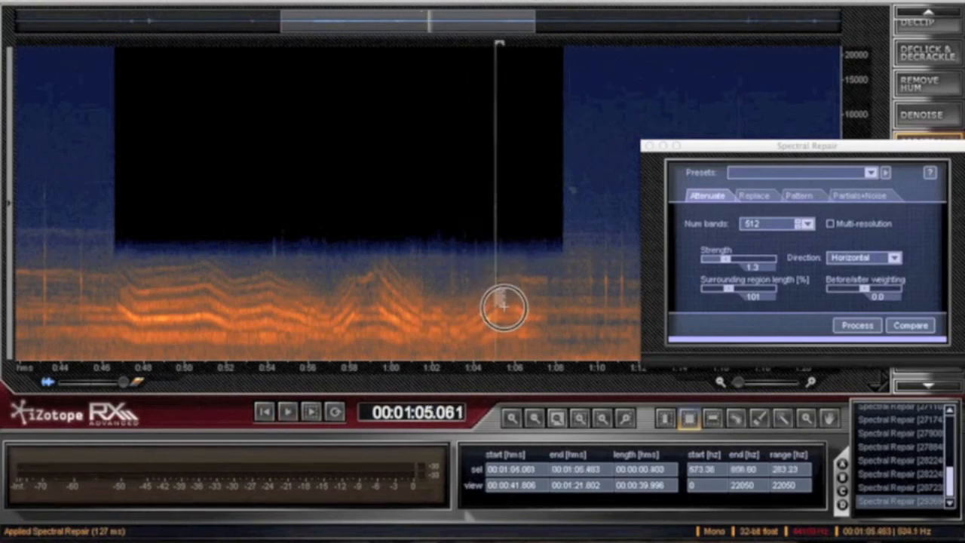
{"action": "left_click", "coordinate": [858, 326]}
{"action": "left_click", "coordinate": [545, 272]}
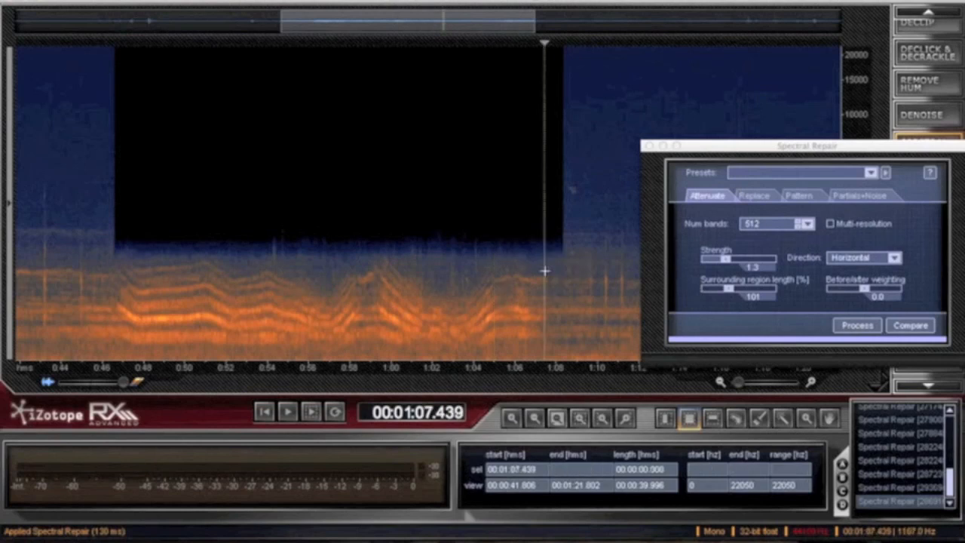
{"action": "key", "text": "space"}
{"action": "key", "text": "space"}
{"action": "left_click", "coordinate": [322, 295]}
{"action": "key", "text": "space"}
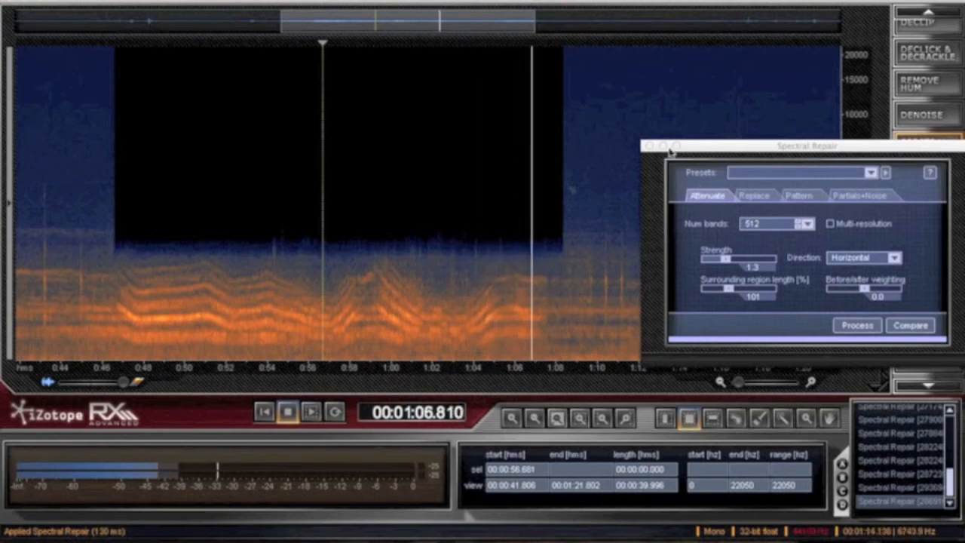
{"action": "key", "text": "space"}
- Move the Spectral Repair window clear of the harmonics and attenuate successive leftover patches between about 0:51 and 1:07
{"action": "left_click_drag", "start_coordinate": [695, 145], "coordinate": [371, 389]}
{"action": "left_click_drag", "start_coordinate": [740, 384], "coordinate": [744, 385]}
{"action": "left_click_drag", "start_coordinate": [193, 240], "coordinate": [260, 264]}
{"action": "left_click", "coordinate": [536, 420]}
{"action": "mouse_move", "coordinate": [463, 388]}
{"action": "left_mouse_down"}
{"action": "mouse_move", "coordinate": [463, 238]}
{"action": "mouse_move", "coordinate": [324, 315]}
{"action": "left_mouse_up"}
{"action": "mouse_move", "coordinate": [464, 235]}
{"action": "left_mouse_down"}
{"action": "mouse_move", "coordinate": [478, 322]}
{"action": "mouse_move", "coordinate": [528, 309]}
{"action": "left_mouse_up"}
{"action": "left_click", "coordinate": [394, 495]}
{"action": "left_click", "coordinate": [394, 495]}
{"action": "left_click_drag", "start_coordinate": [665, 244], "coordinate": [746, 305]}
{"action": "left_click", "coordinate": [393, 495]}
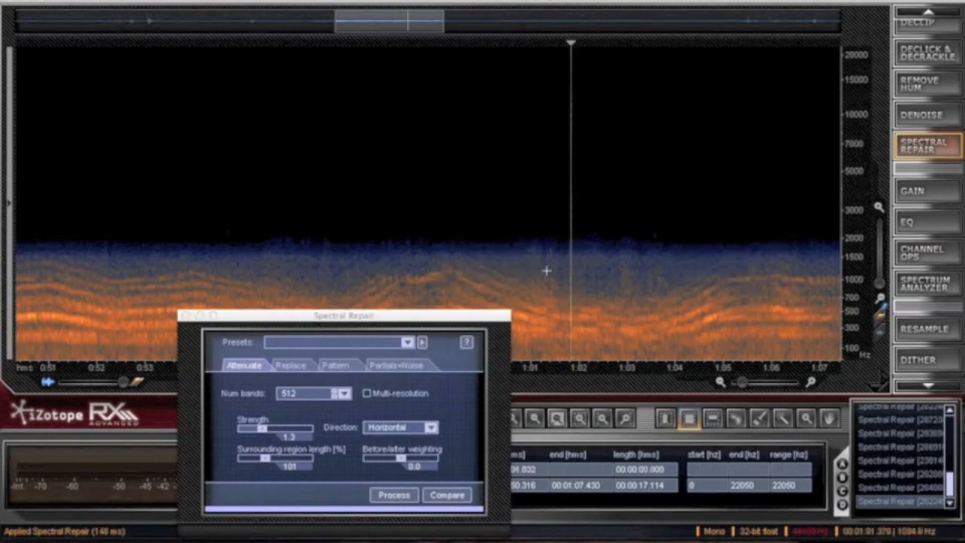
- Attenuate the thin sliver of harmonics near 1:03 and listen to the result from about 1:01.80
{"action": "scroll", "coordinate": [664, 278], "scroll_direction": "down", "scroll_amount": 2}
{"action": "left_click", "coordinate": [618, 278]}
{"action": "key", "text": "space"}
{"action": "key", "text": "space"}
{"action": "left_click_drag", "start_coordinate": [628, 235], "coordinate": [636, 301]}
{"action": "left_click", "coordinate": [394, 496]}
{"action": "left_click", "coordinate": [593, 299]}
{"action": "key", "text": "space"}
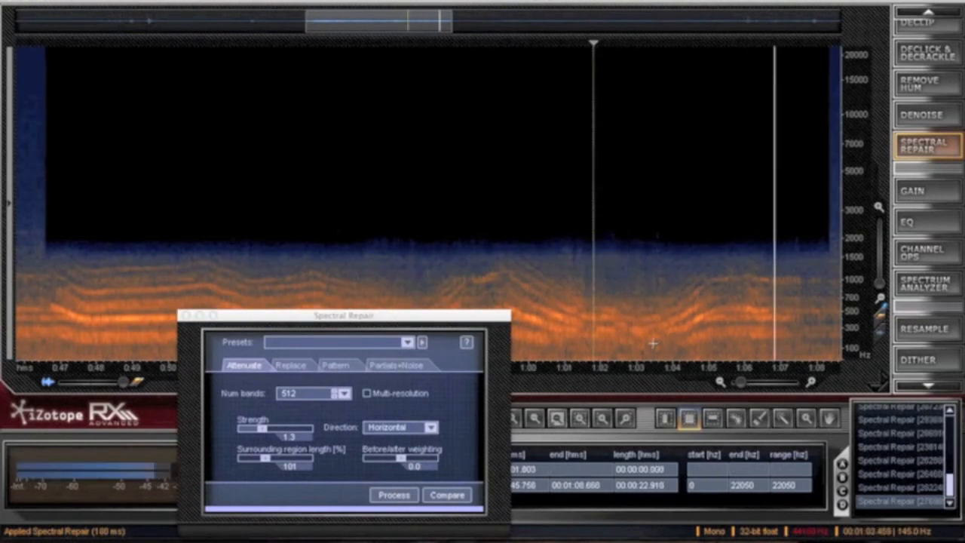
- Attenuate the harmonic patch near 1:07 to 1:08 and listen from about 1:06.27
{"action": "key", "text": "space"}
{"action": "left_click_drag", "start_coordinate": [768, 267], "coordinate": [819, 290]}
{"action": "left_click", "coordinate": [394, 495]}
{"action": "left_click", "coordinate": [394, 495]}
{"action": "left_click", "coordinate": [672, 326]}
{"action": "left_click", "coordinate": [755, 317]}
{"action": "key", "text": "space"}
{"action": "key", "text": "space"}
- Move the Spectral Repair window off the repaired section and listen to the whole passage from about 43.38 s
{"action": "scroll", "coordinate": [427, 263], "scroll_direction": "down", "scroll_amount": 3}
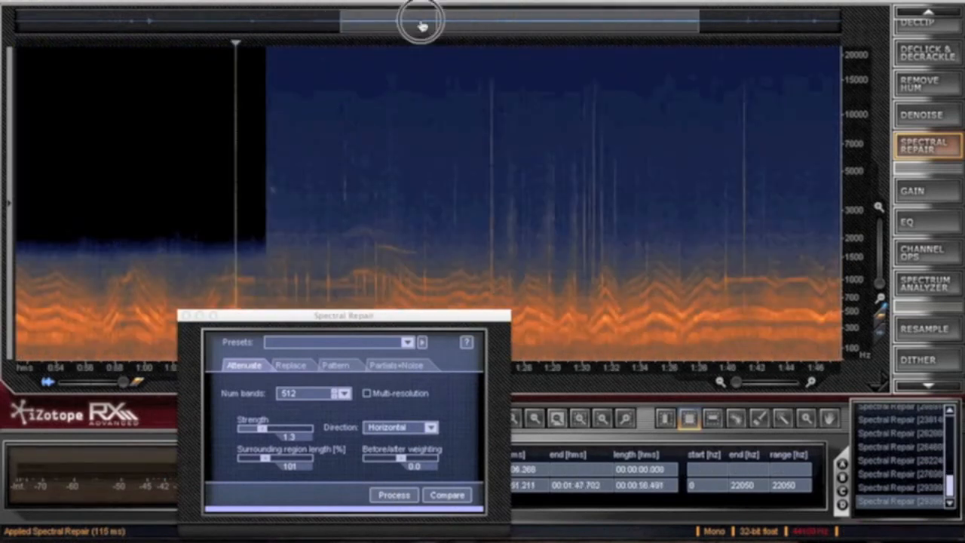
{"action": "left_click_drag", "start_coordinate": [422, 22], "coordinate": [307, 22]}
{"action": "left_click_drag", "start_coordinate": [302, 315], "coordinate": [751, 261]}
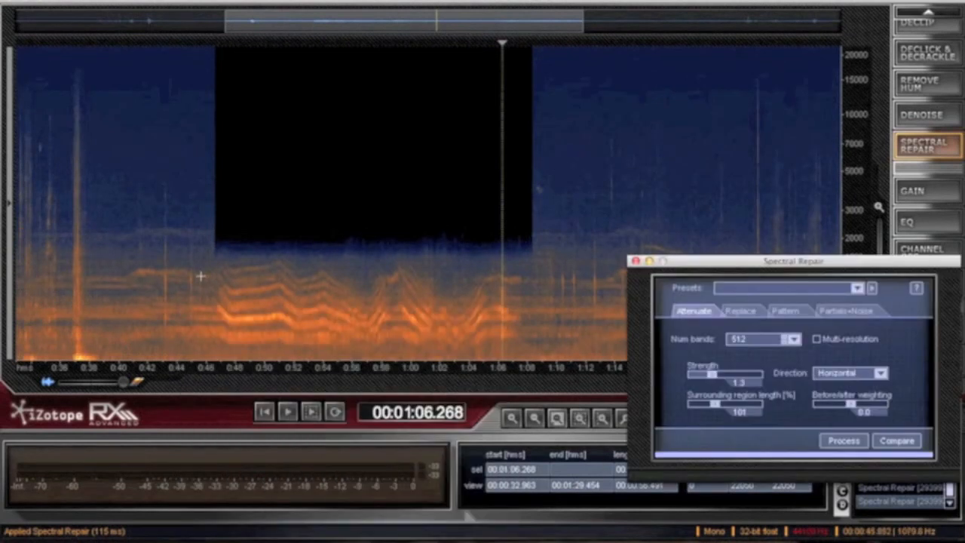
{"action": "left_click", "coordinate": [167, 273]}
{"action": "key", "text": "space"}
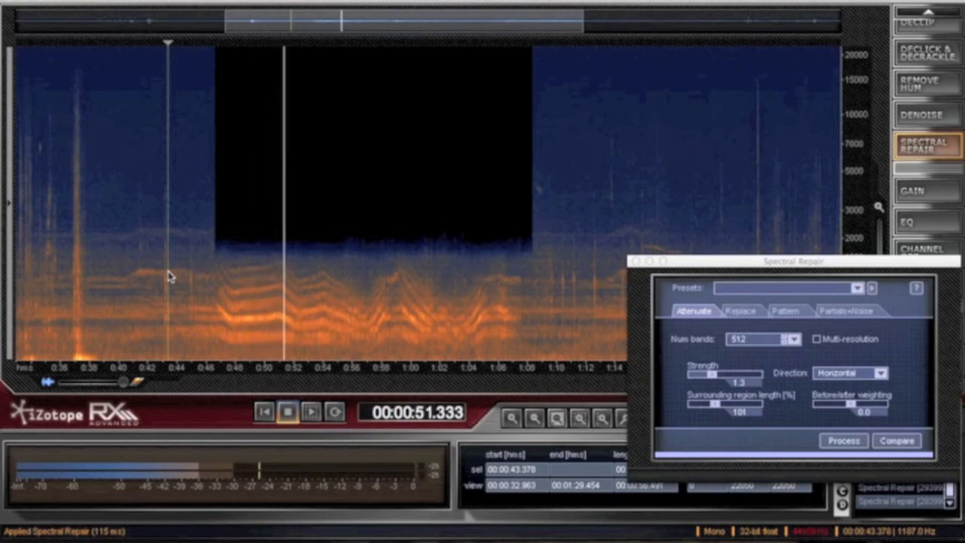
{"action": "scroll", "coordinate": [255, 275], "scroll_direction": "up", "scroll_amount": 5}
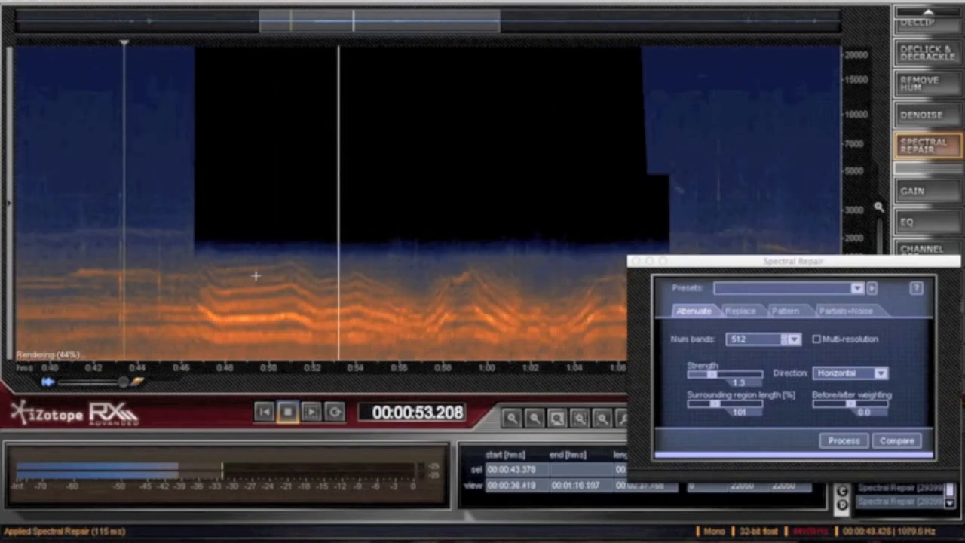